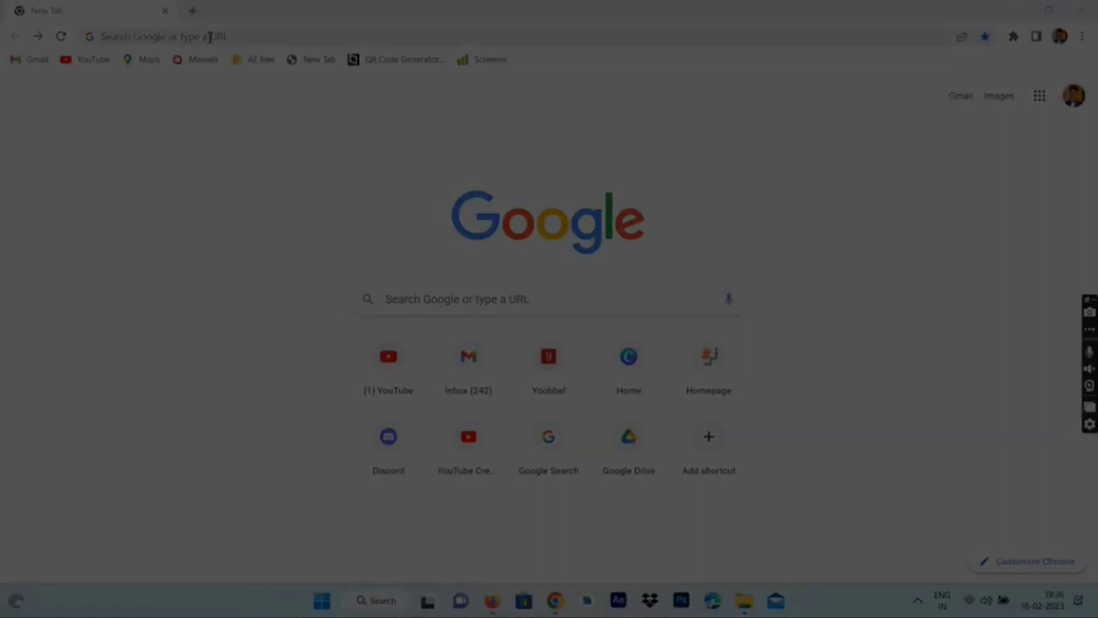
# - Load Discord in Chrome and sign in with the autofilled account details
pyautogui.write('discord')
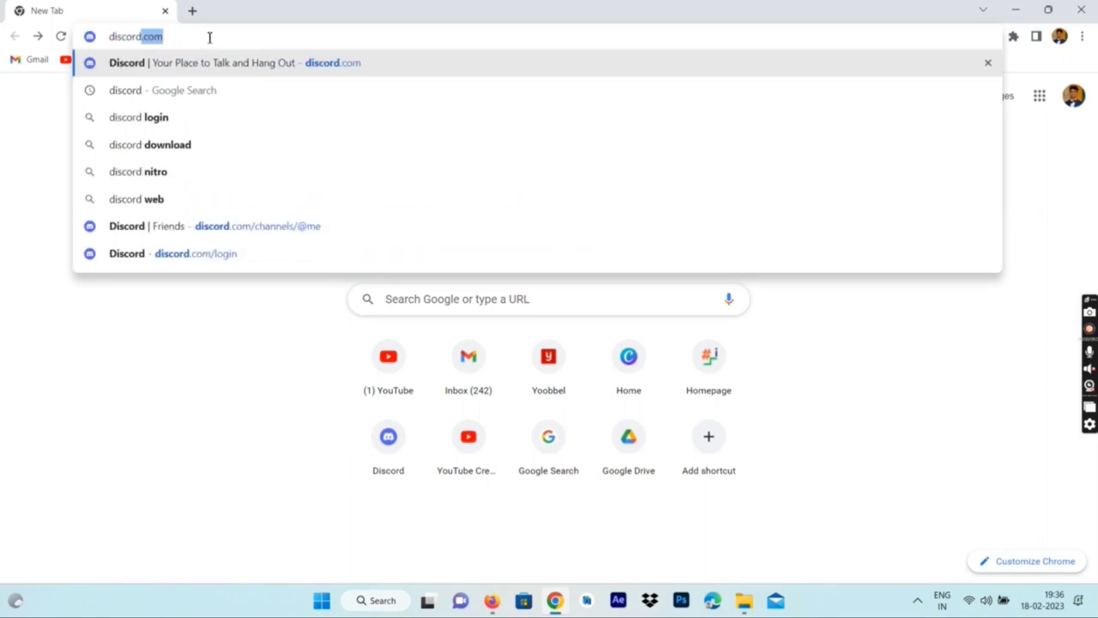
pyautogui.press('Return')
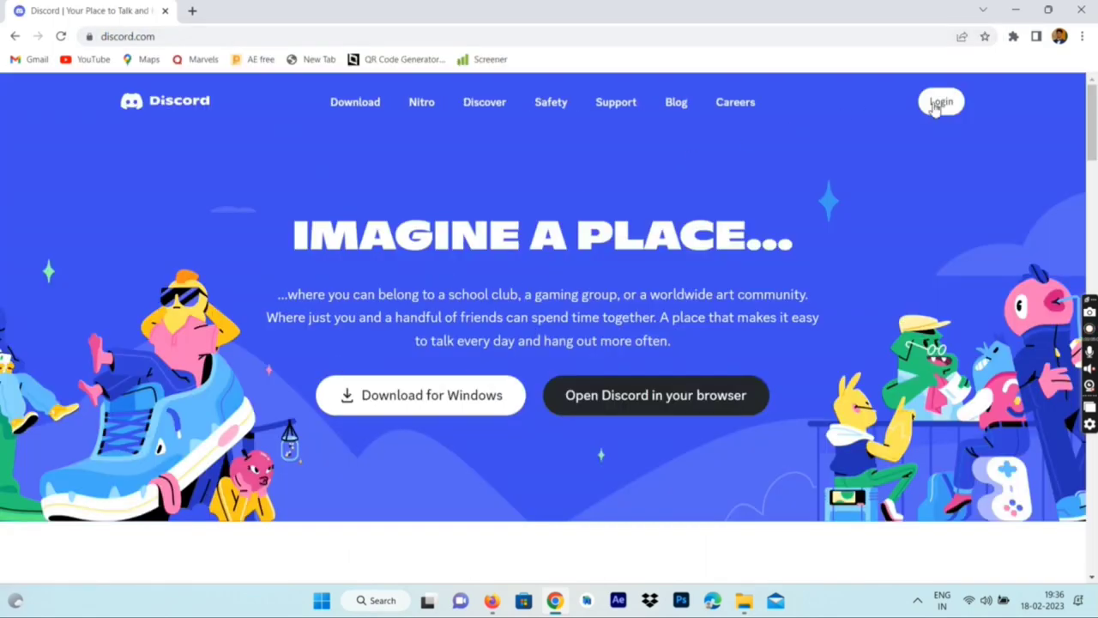
pyautogui.click(935, 104)
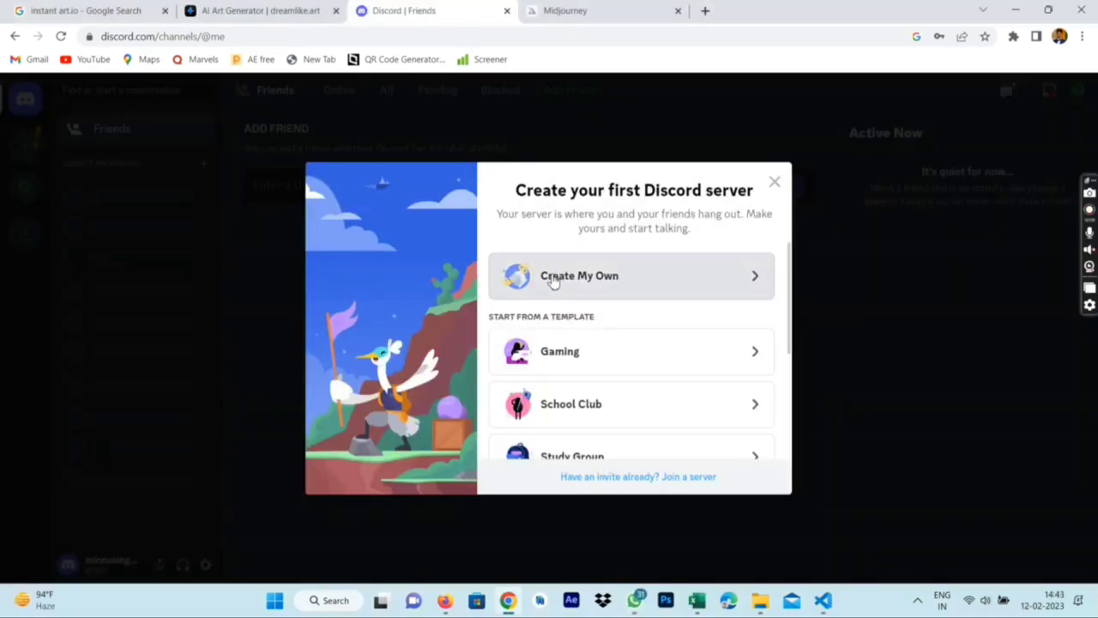
# - Create a friends server named 'minnusingh321's server1' with an art1 topic channel
pyautogui.click(554, 279)
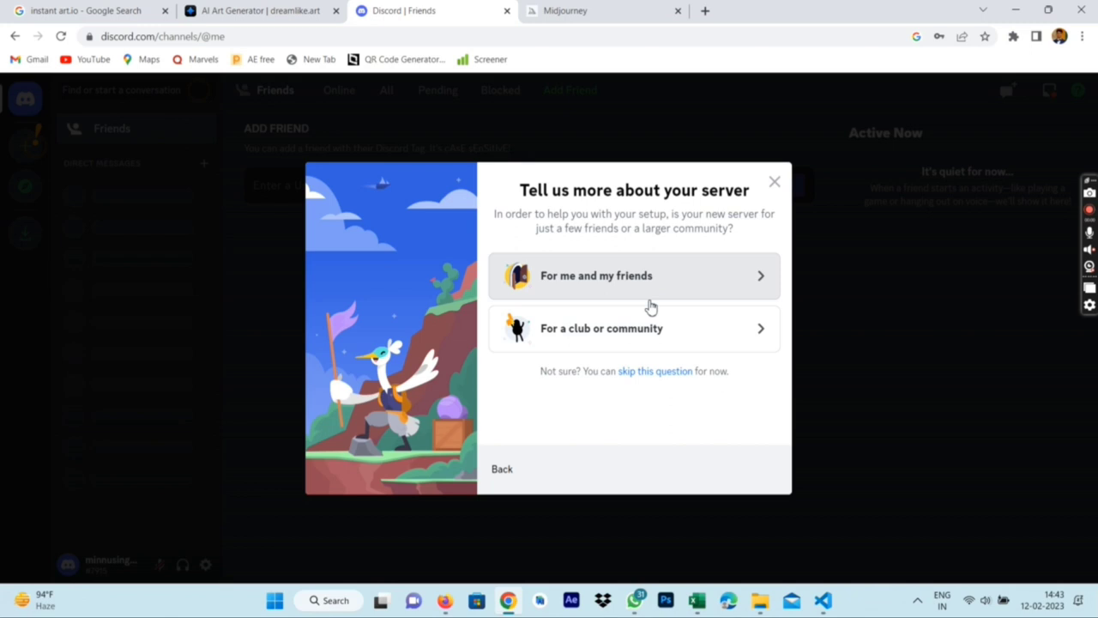
pyautogui.click(642, 296)
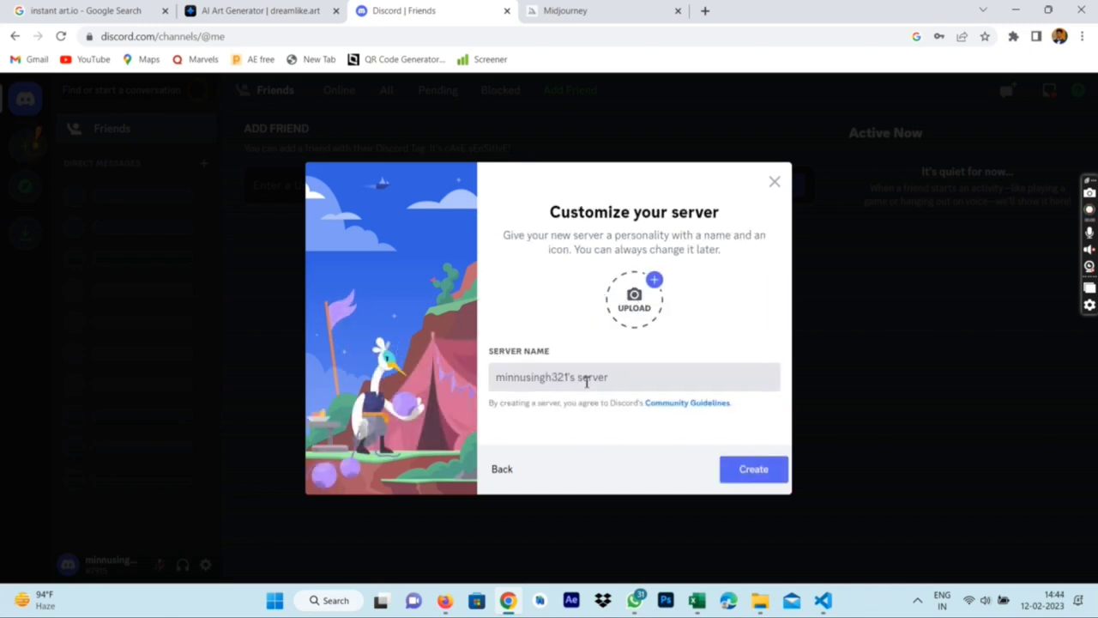
pyautogui.moveTo(615, 380); pyautogui.dragTo(478, 388)
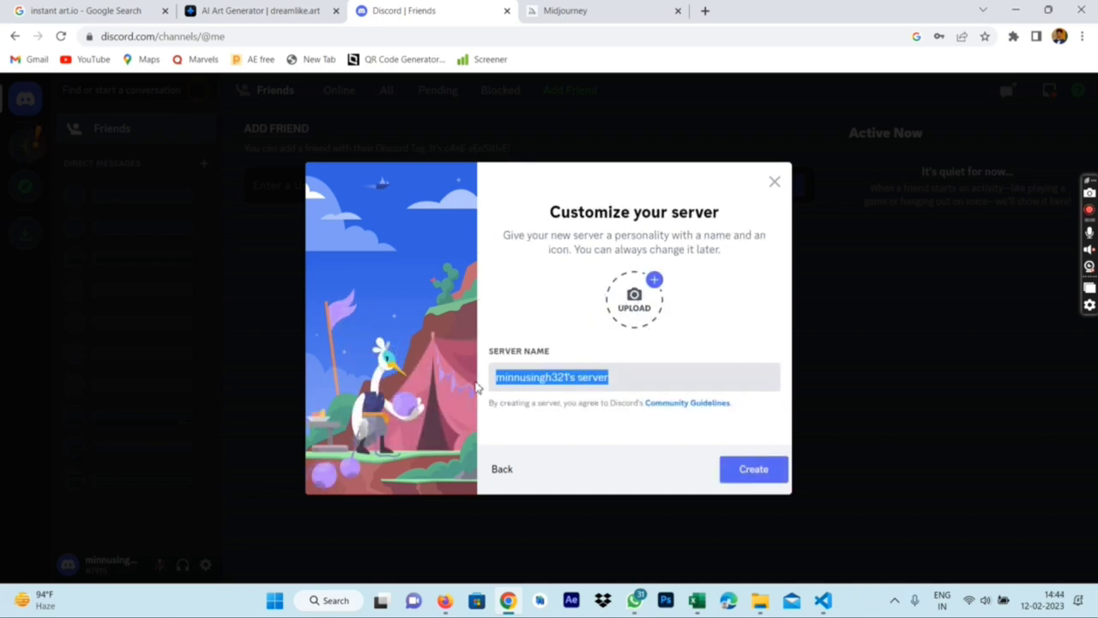
pyautogui.press('End')
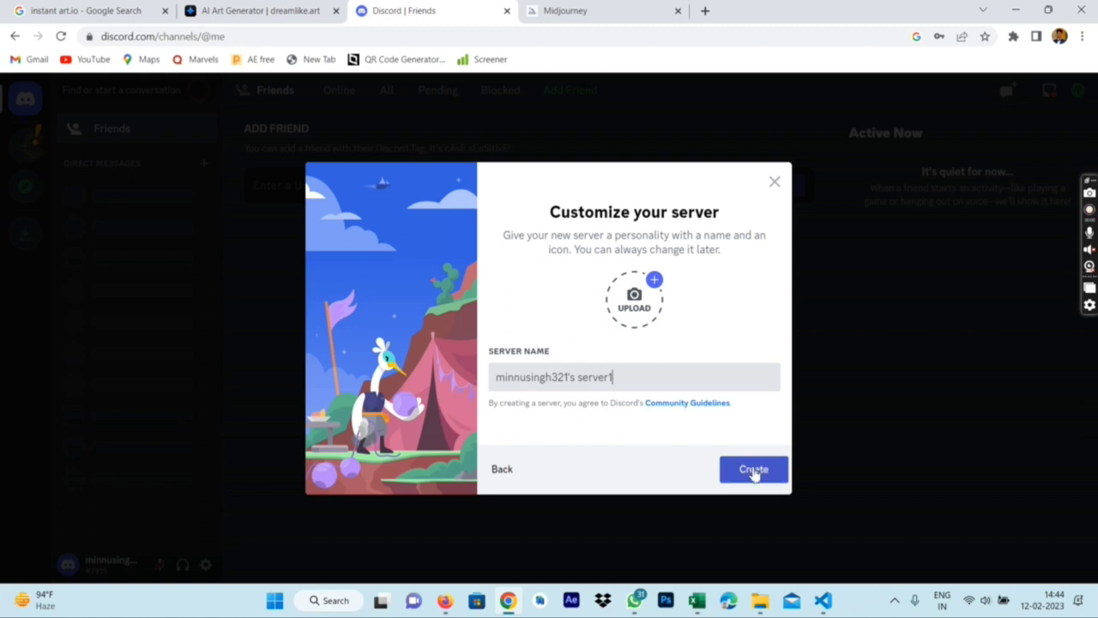
pyautogui.click(752, 469)
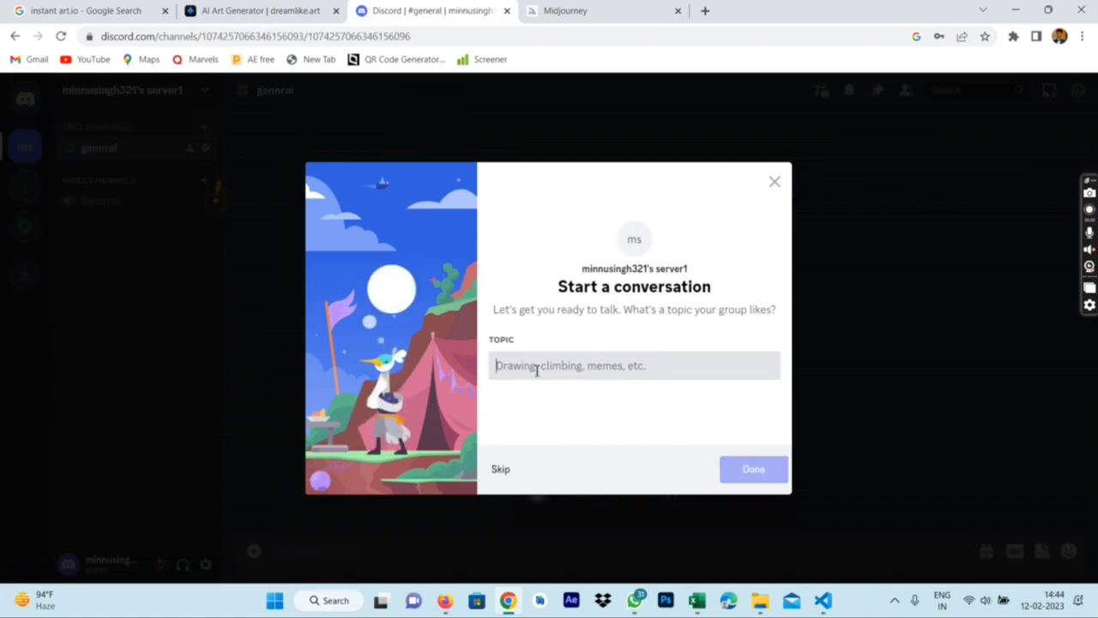
pyautogui.write('art1')
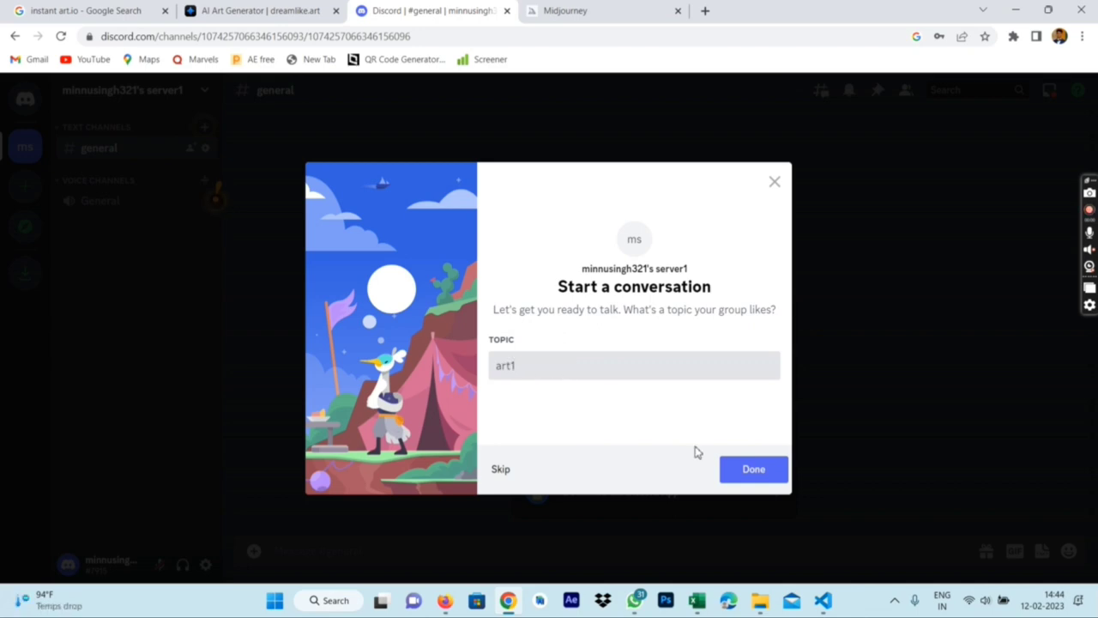
pyautogui.click(752, 470)
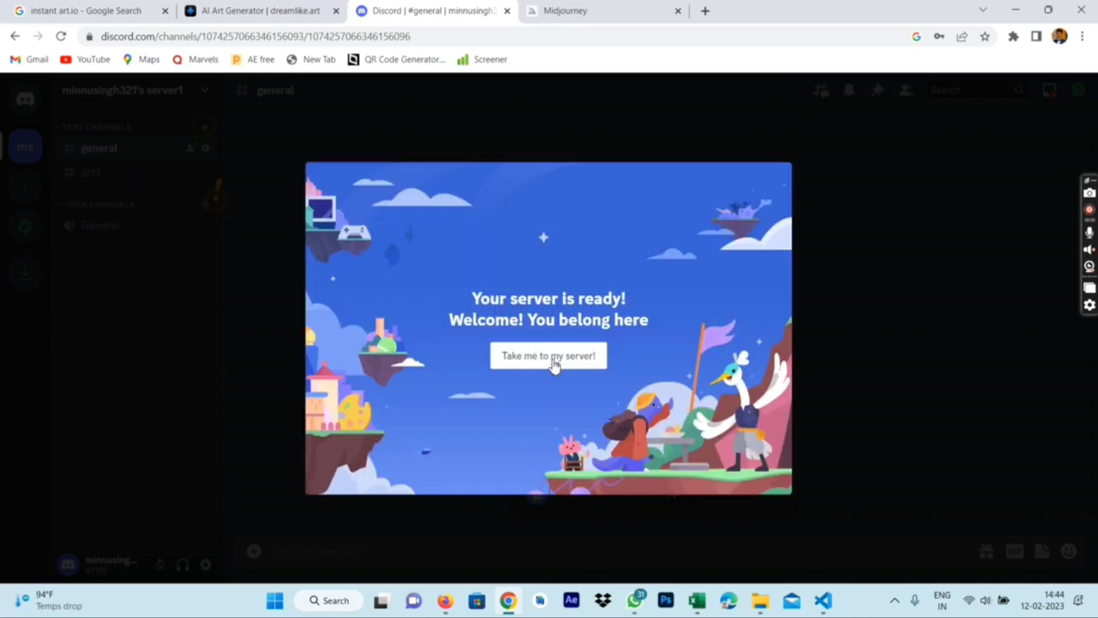
# - Enter the new server, then search Google for 'midjourney' in a new tab
pyautogui.click(554, 362)
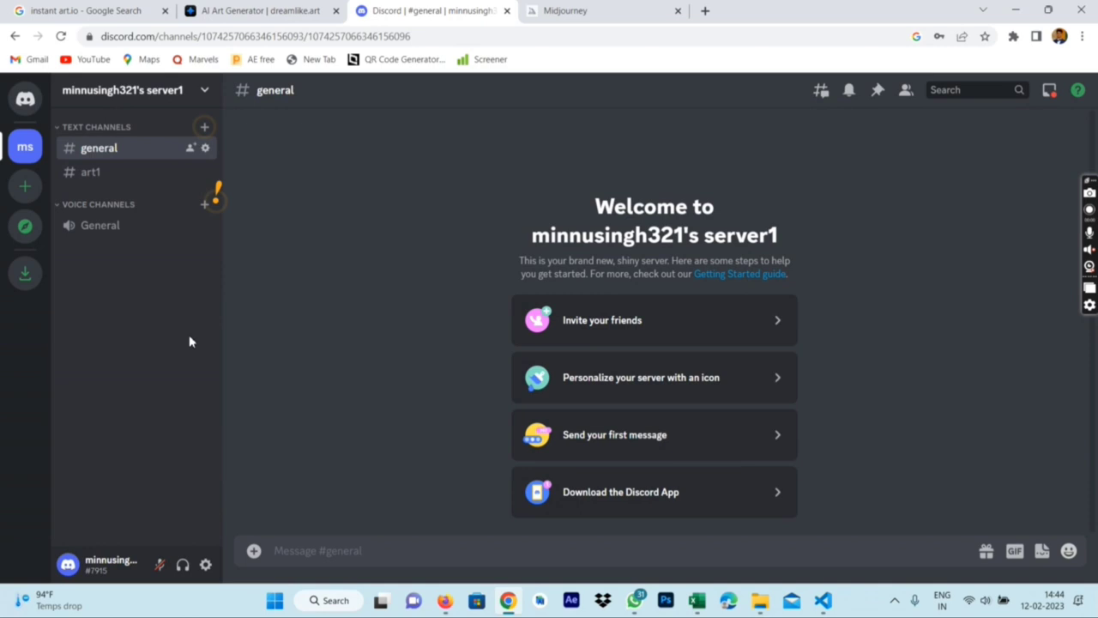
pyautogui.click(705, 10)
pyautogui.write('mi')
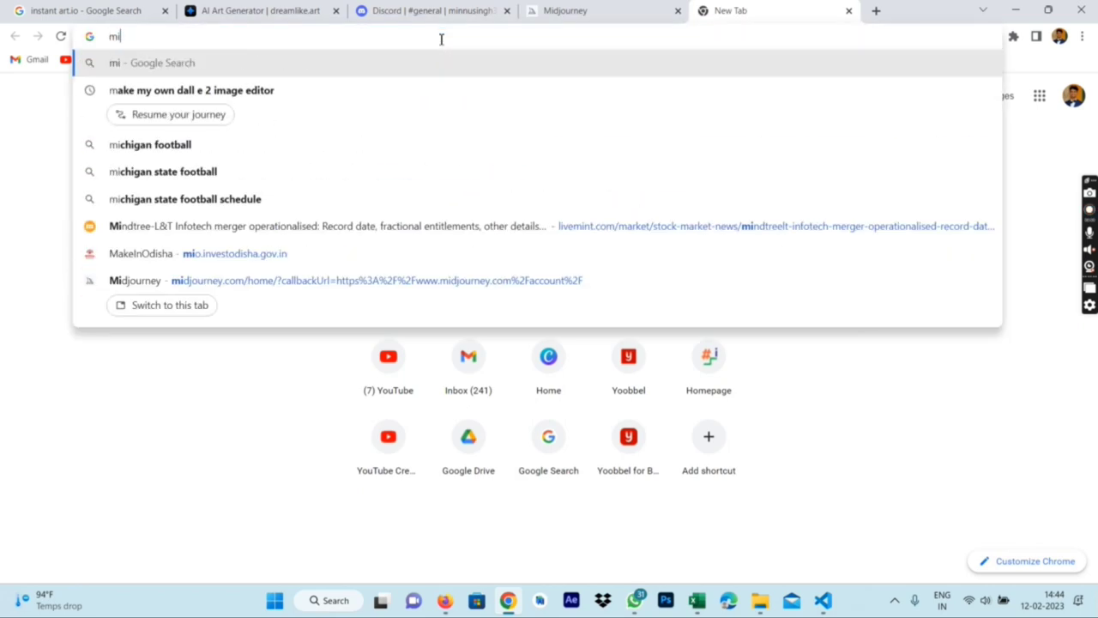
pyautogui.write('d')
pyautogui.press('Down')
pyautogui.press('Return')
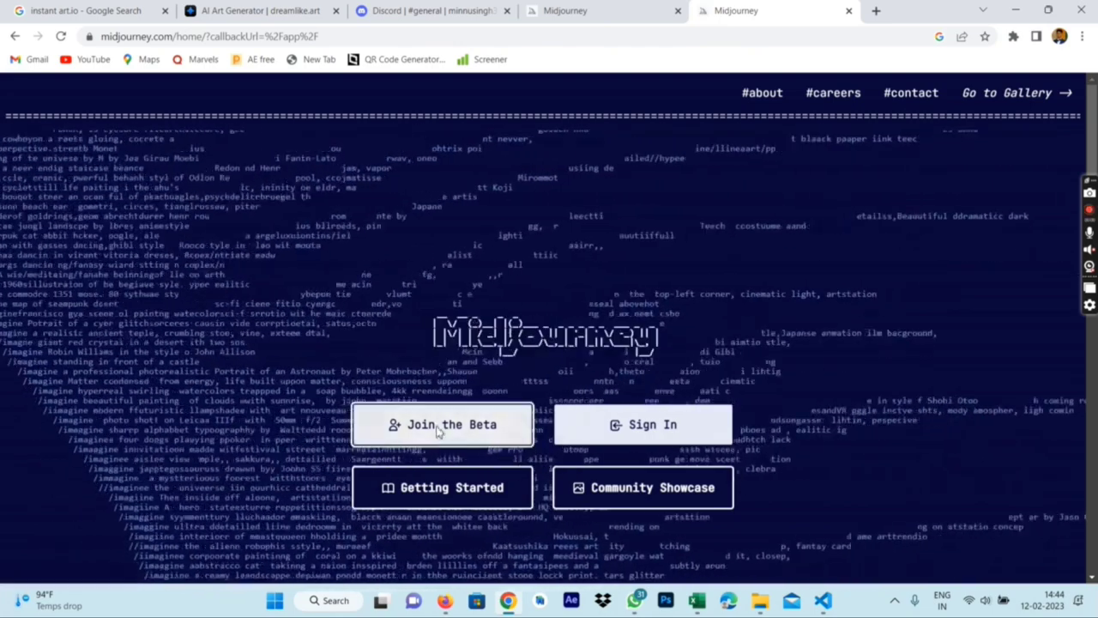
# - Join the Midjourney beta and accept the invite, solving the fried-egg-on-bread captcha
pyautogui.click(437, 429)
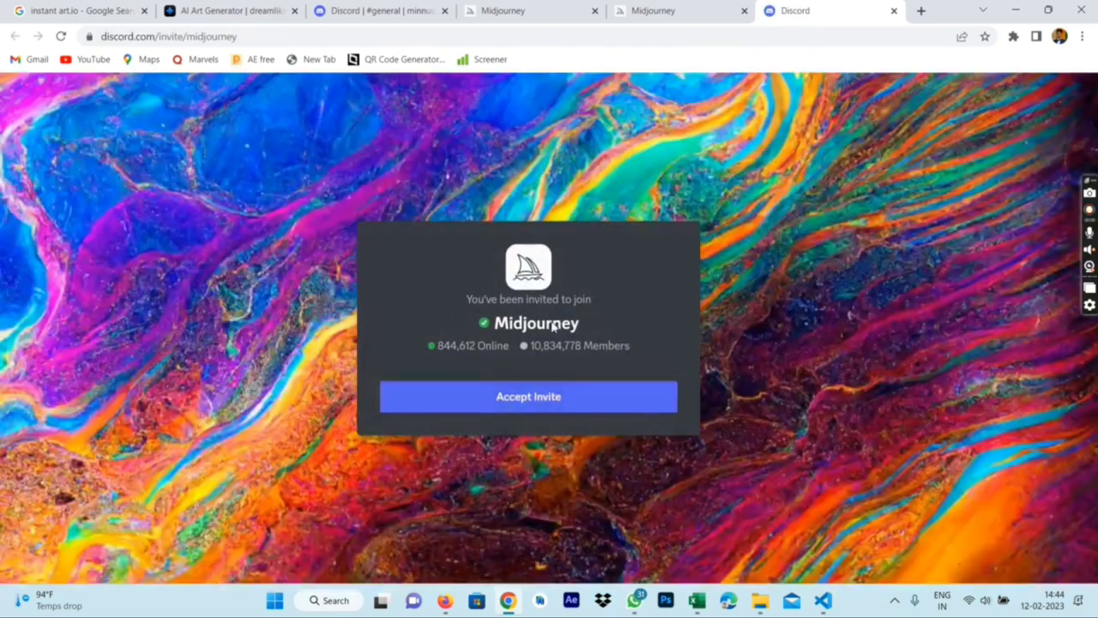
pyautogui.click(544, 400)
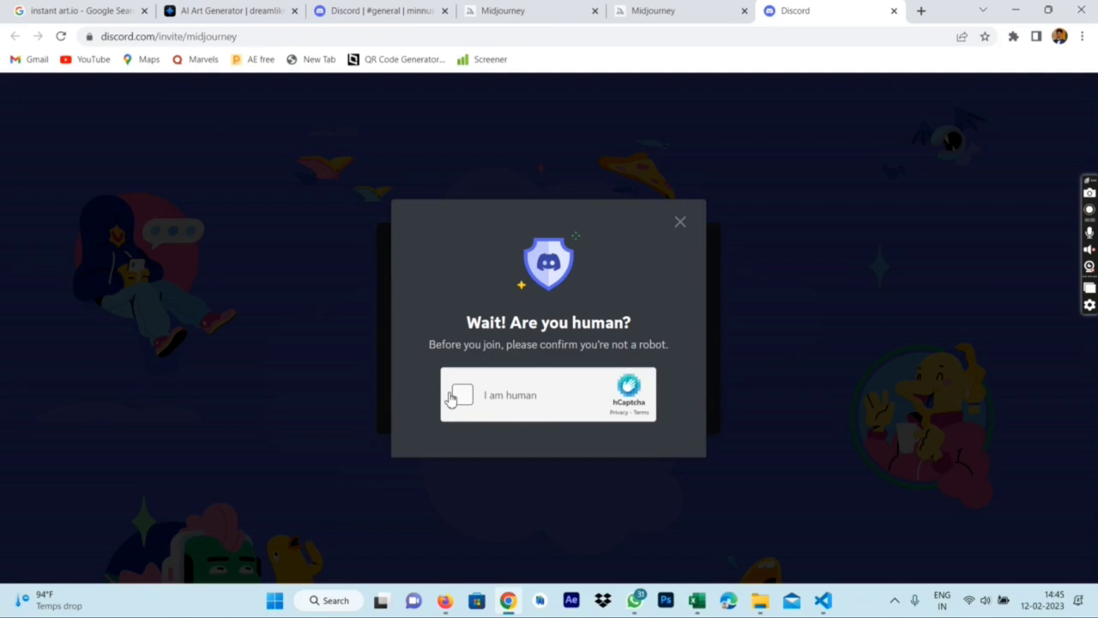
pyautogui.click(462, 395)
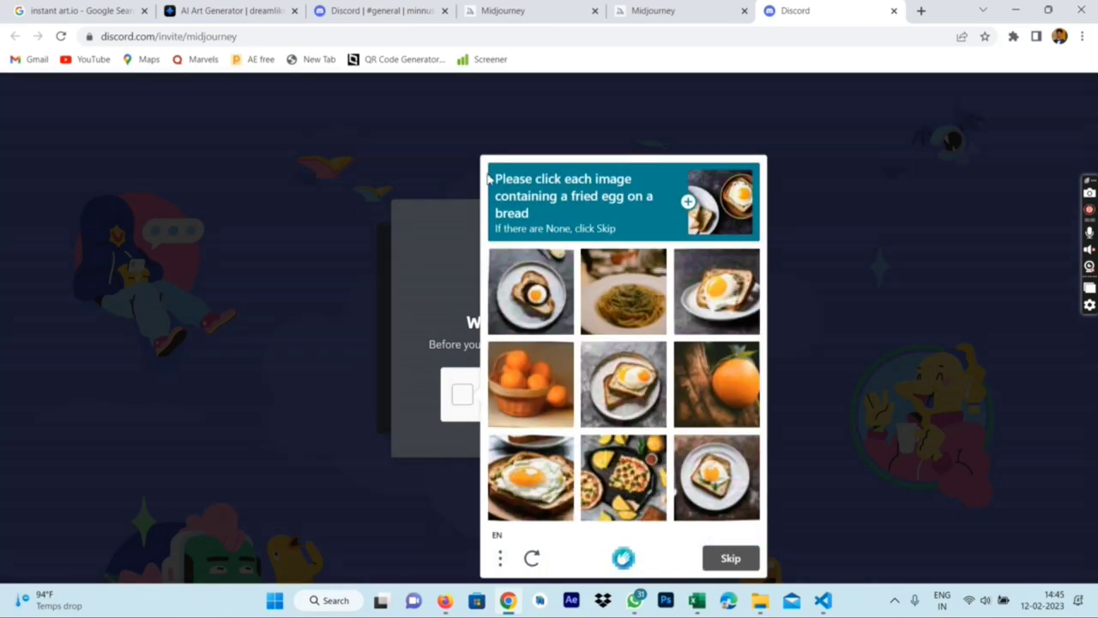
pyautogui.click(621, 368)
pyautogui.click(531, 296)
pyautogui.click(717, 292)
pyautogui.click(546, 480)
pyautogui.click(752, 480)
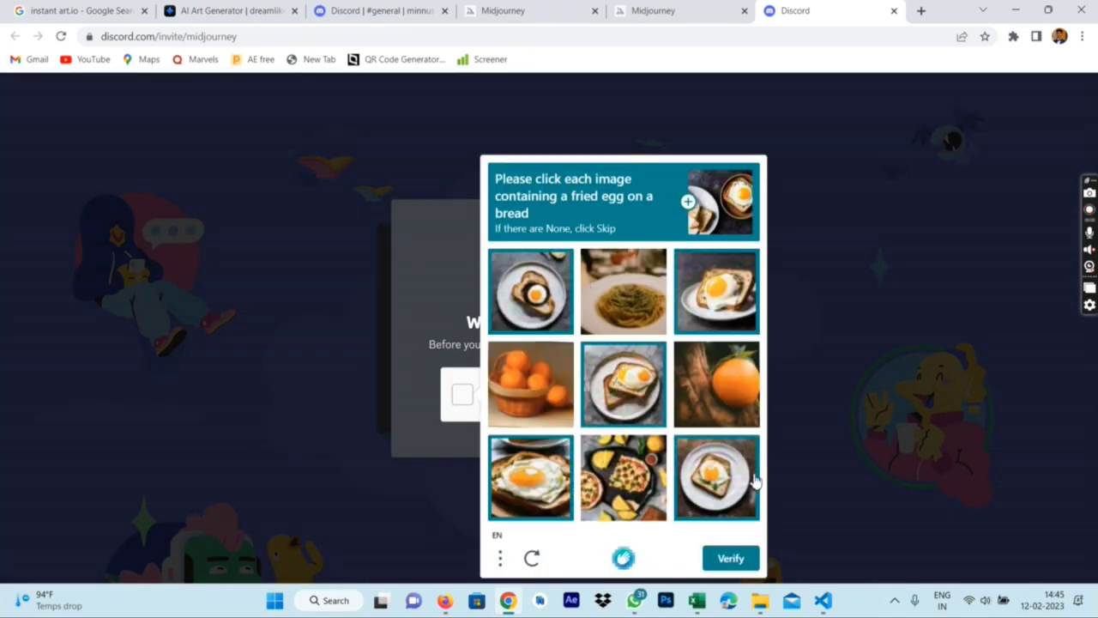
pyautogui.click(727, 559)
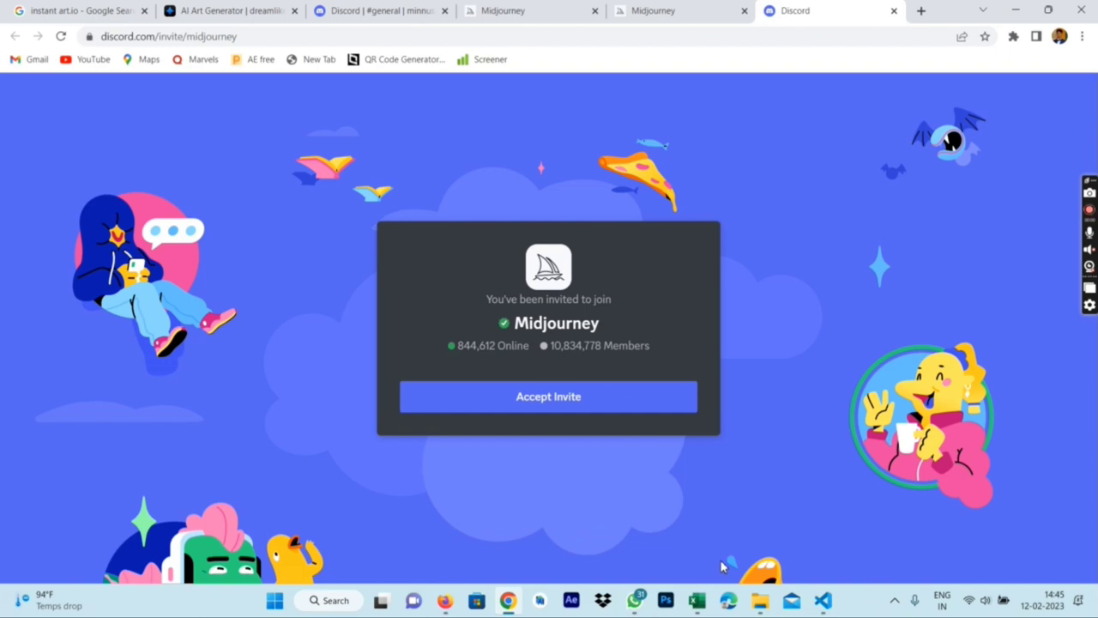
# - Accept the invite again, pass the sunflowers captcha, and stay in the browser
pyautogui.click(602, 399)
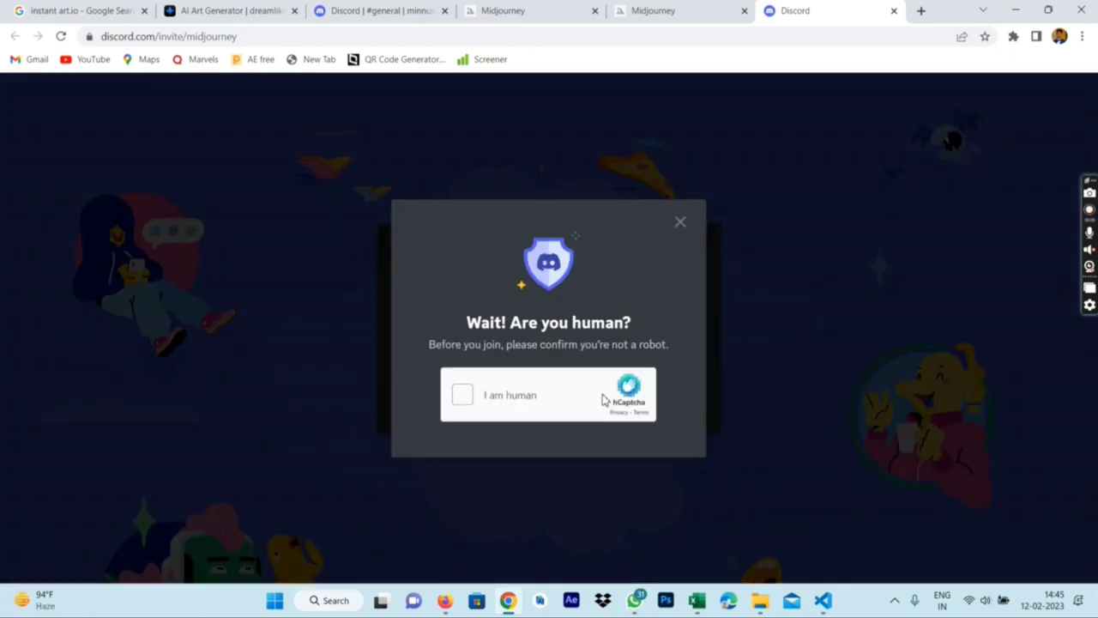
pyautogui.click(468, 406)
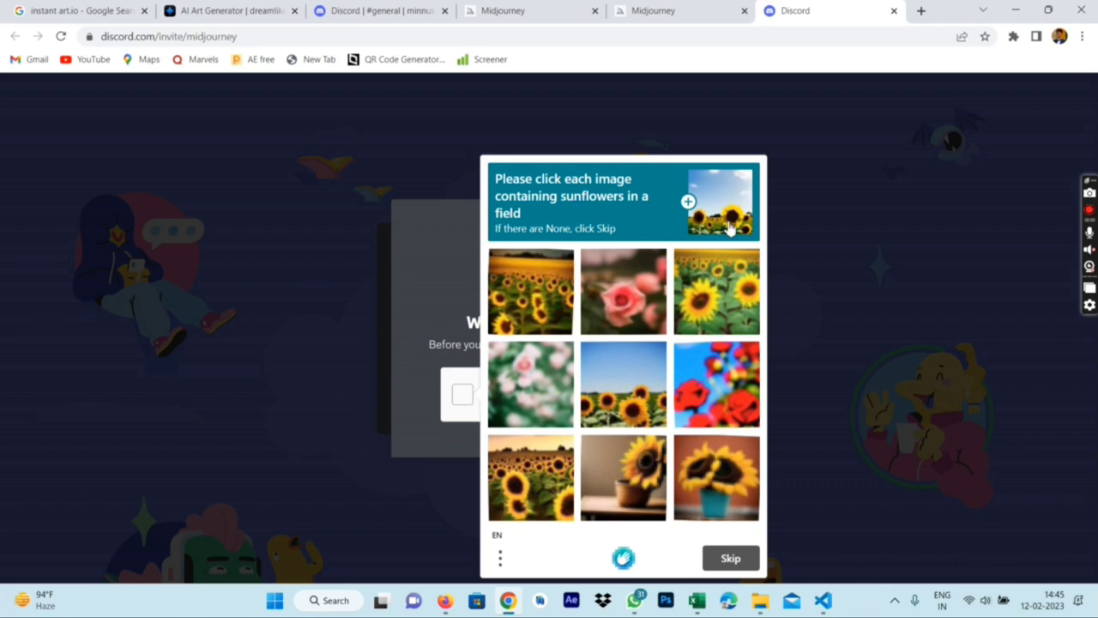
pyautogui.click(712, 305)
pyautogui.click(549, 296)
pyautogui.click(623, 384)
pyautogui.click(532, 481)
pyautogui.click(731, 559)
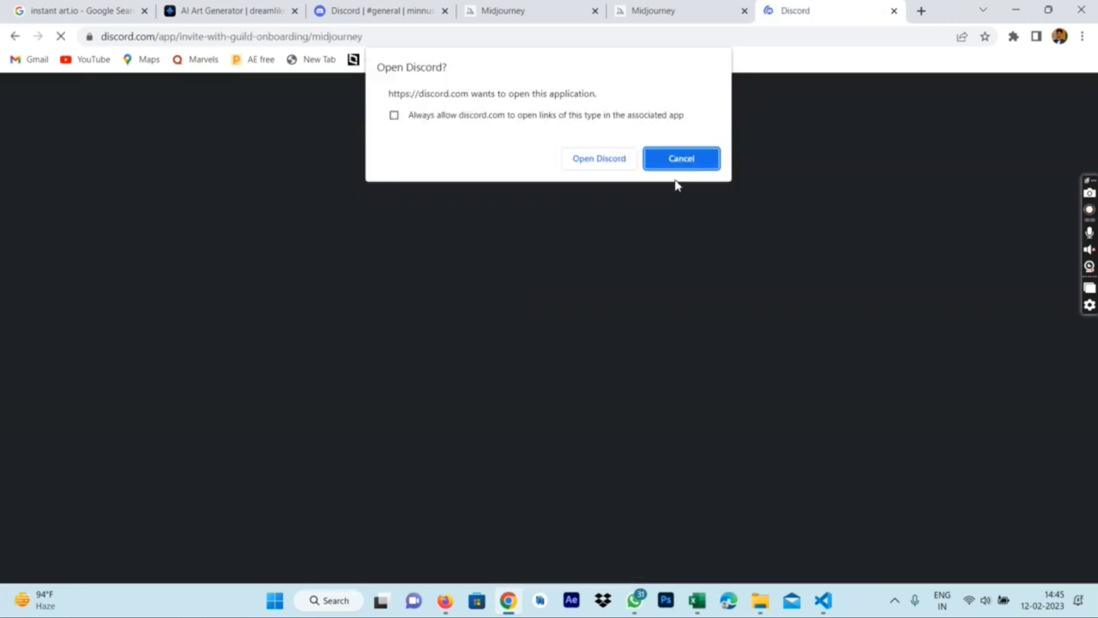
pyautogui.click(681, 159)
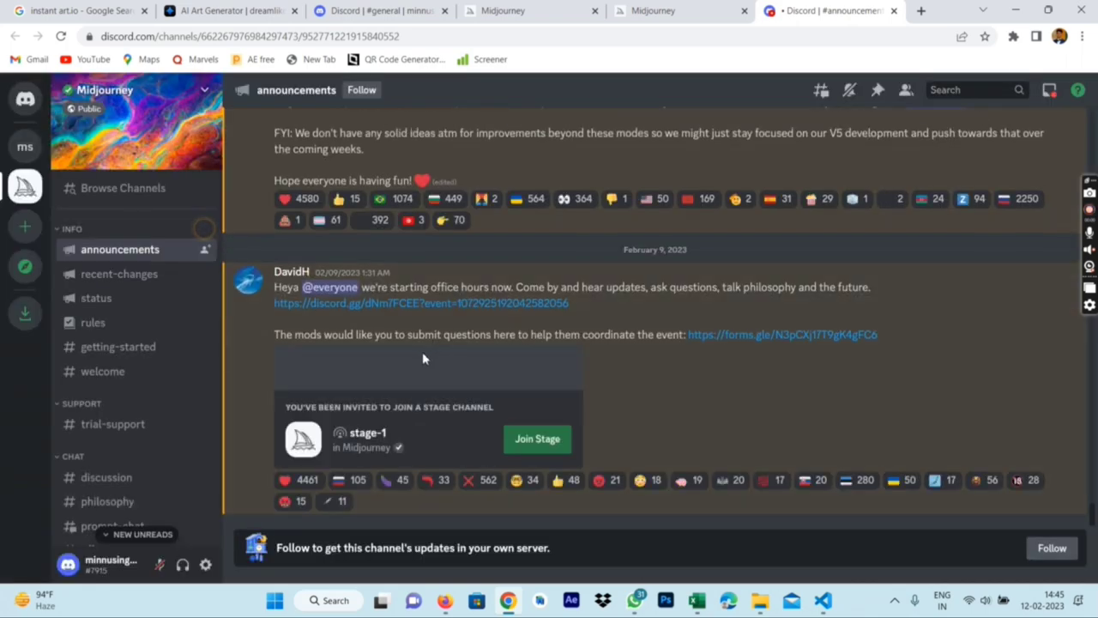
# - Scroll the announcements channel and switch to the newbies-2 channel
pyautogui.scroll(3, 422, 351)
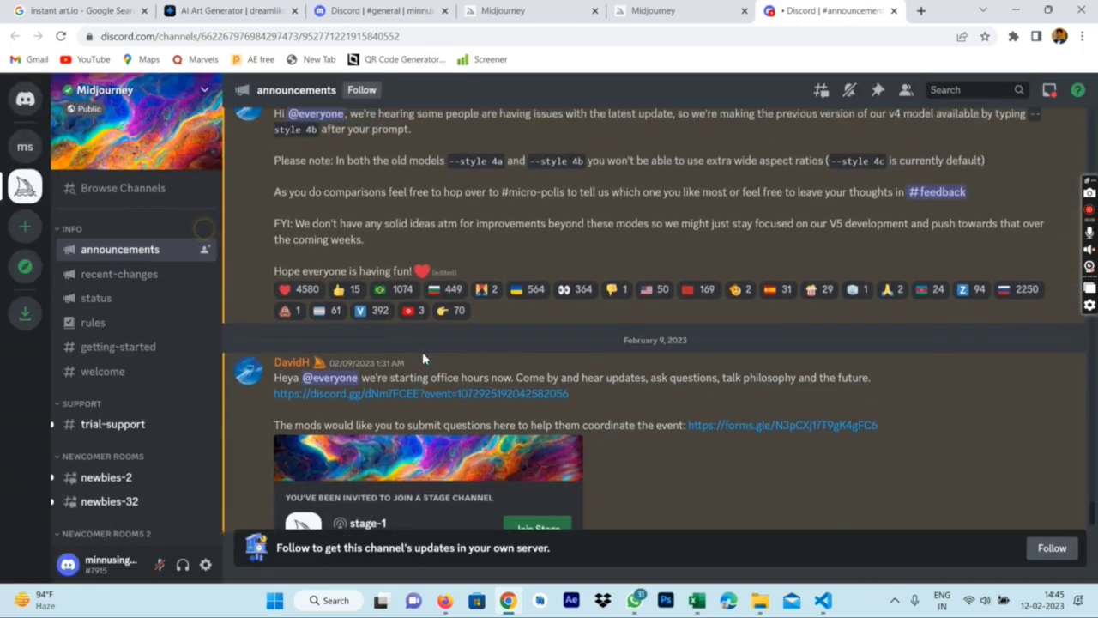
pyautogui.scroll(4, 422, 351)
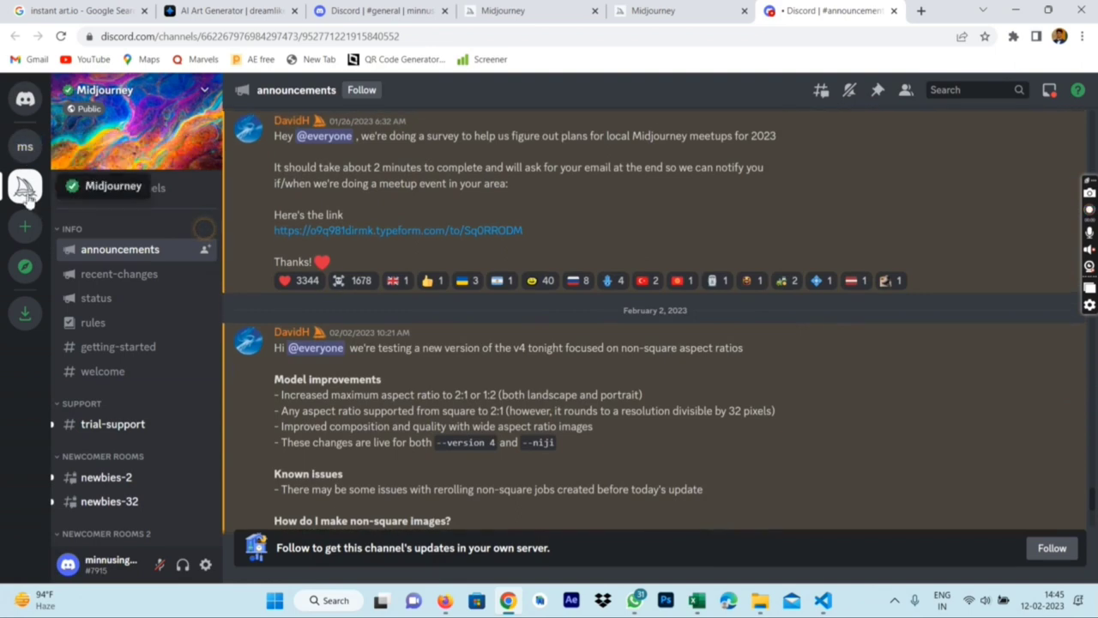
pyautogui.click(97, 480)
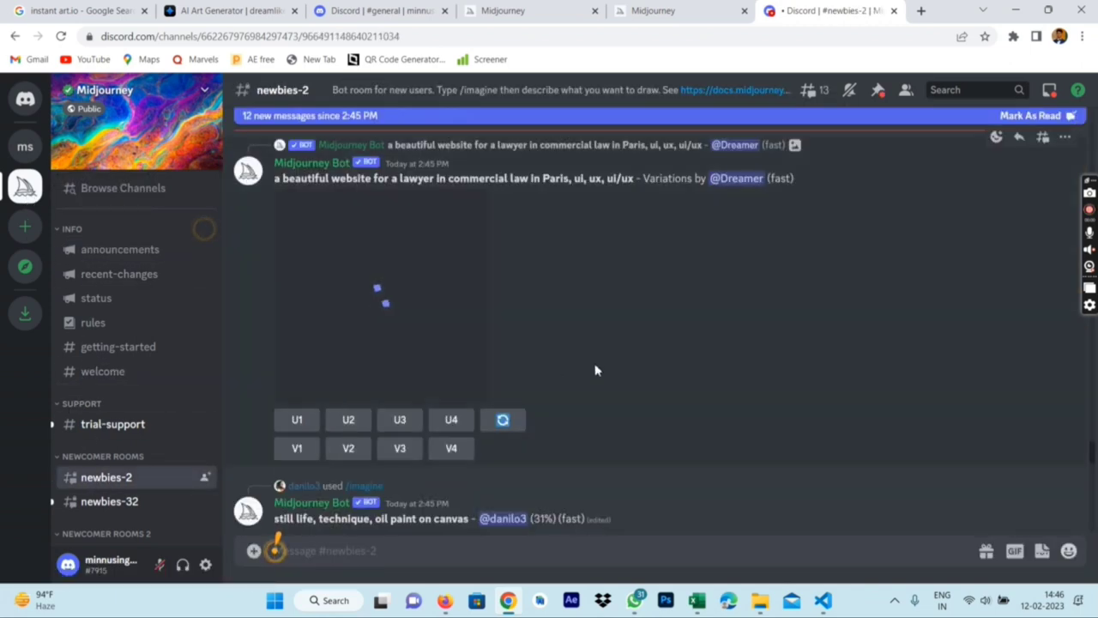
# - Add the Midjourney Bot from the member list to 'minnusingh321's server1' and authorize it
pyautogui.click(905, 89)
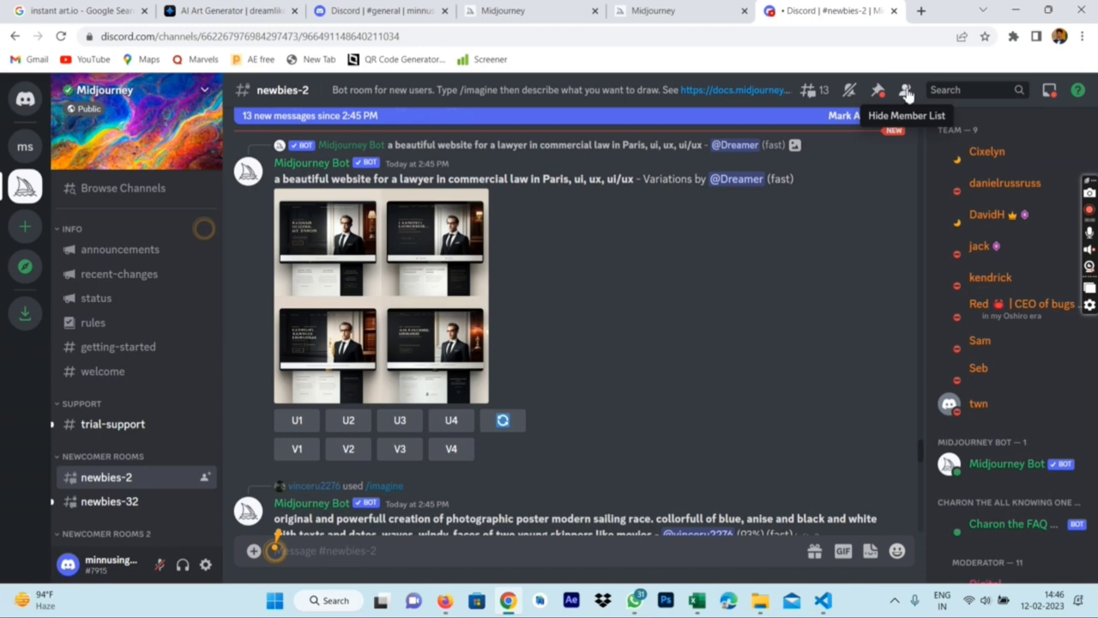
pyautogui.click(984, 461)
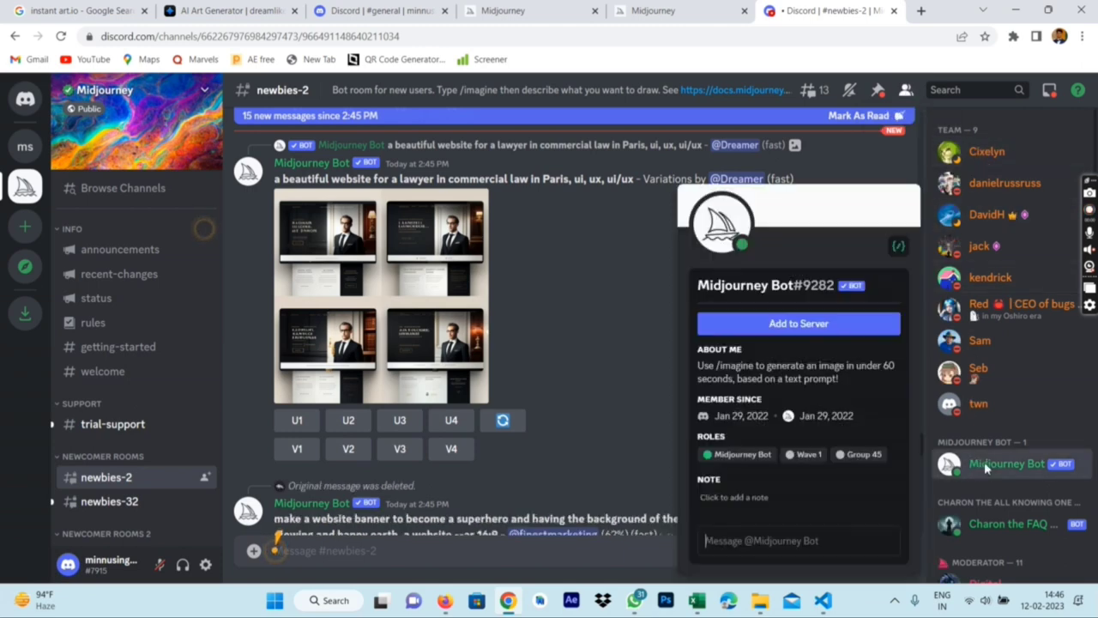
pyautogui.click(793, 266)
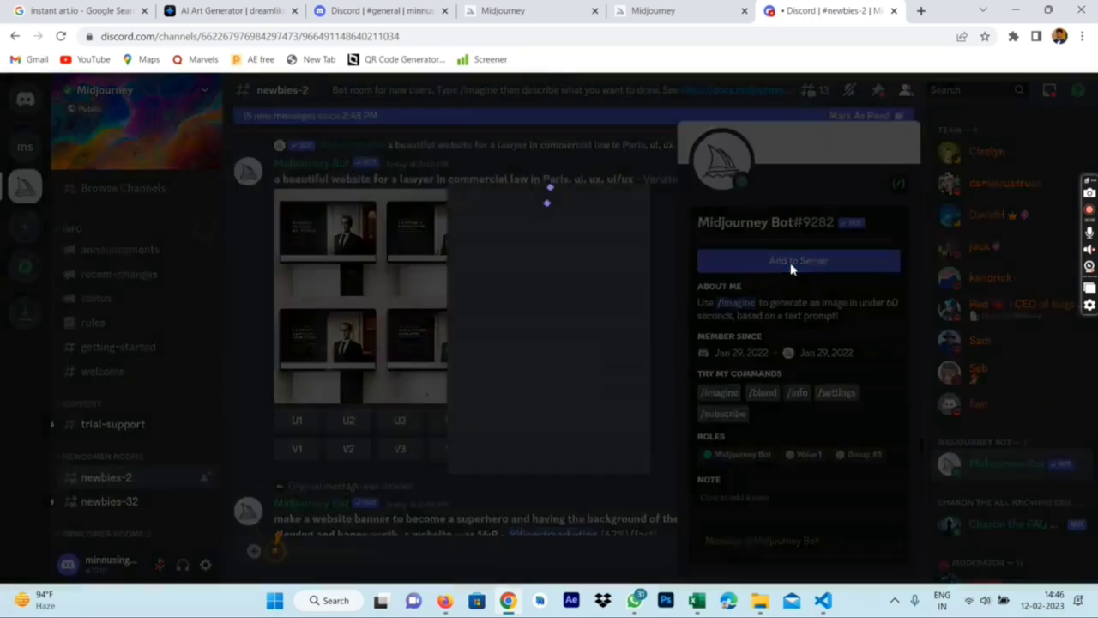
pyautogui.click(518, 396)
pyautogui.click(513, 424)
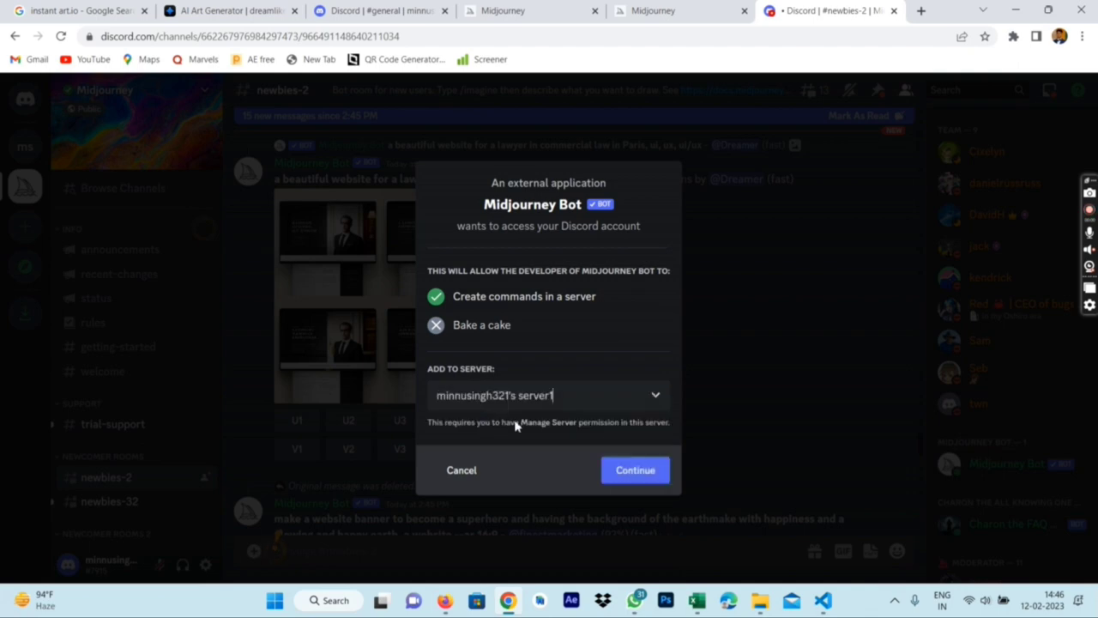
pyautogui.click(627, 473)
pyautogui.scroll(-3, 488, 451)
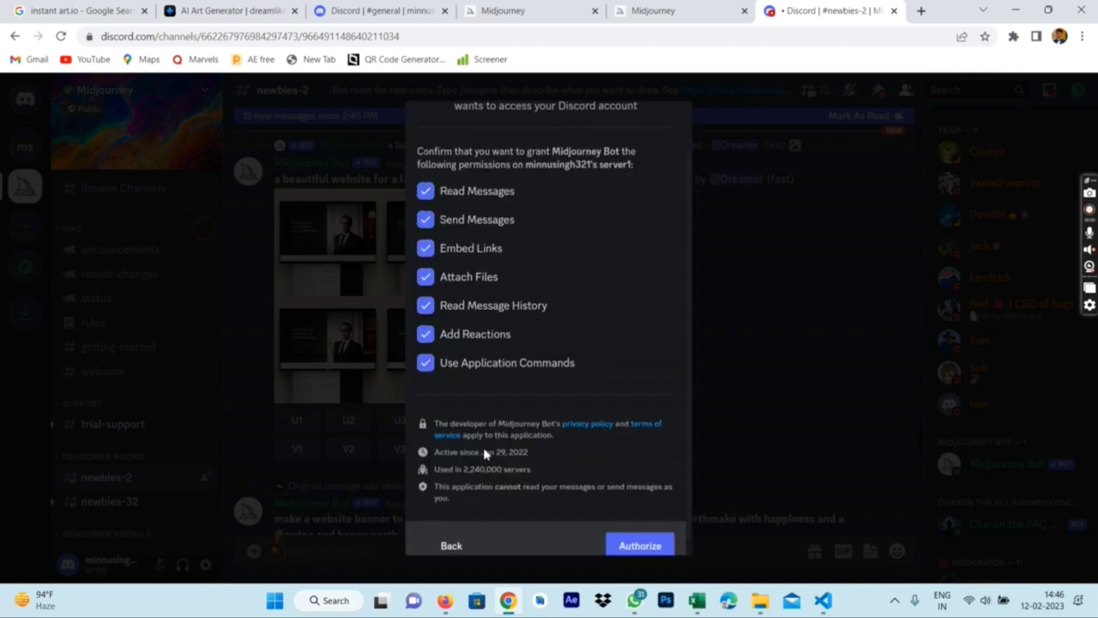
pyautogui.click(627, 531)
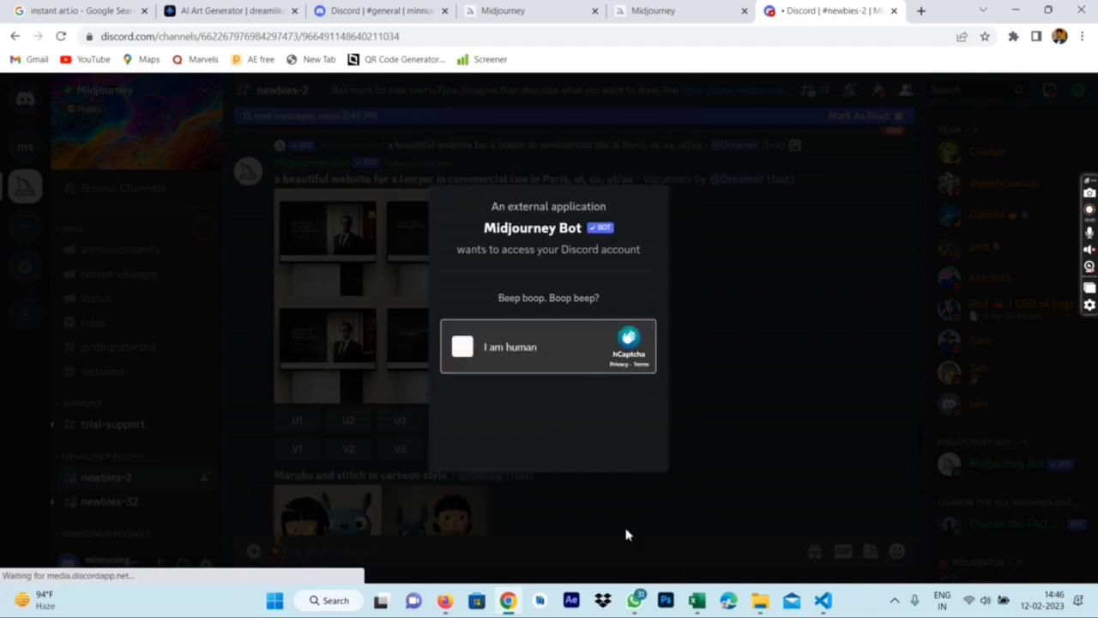
# - Pass the pineapple-on-pizza captcha and return to the private server's general channel
pyautogui.click(461, 347)
pyautogui.click(532, 538)
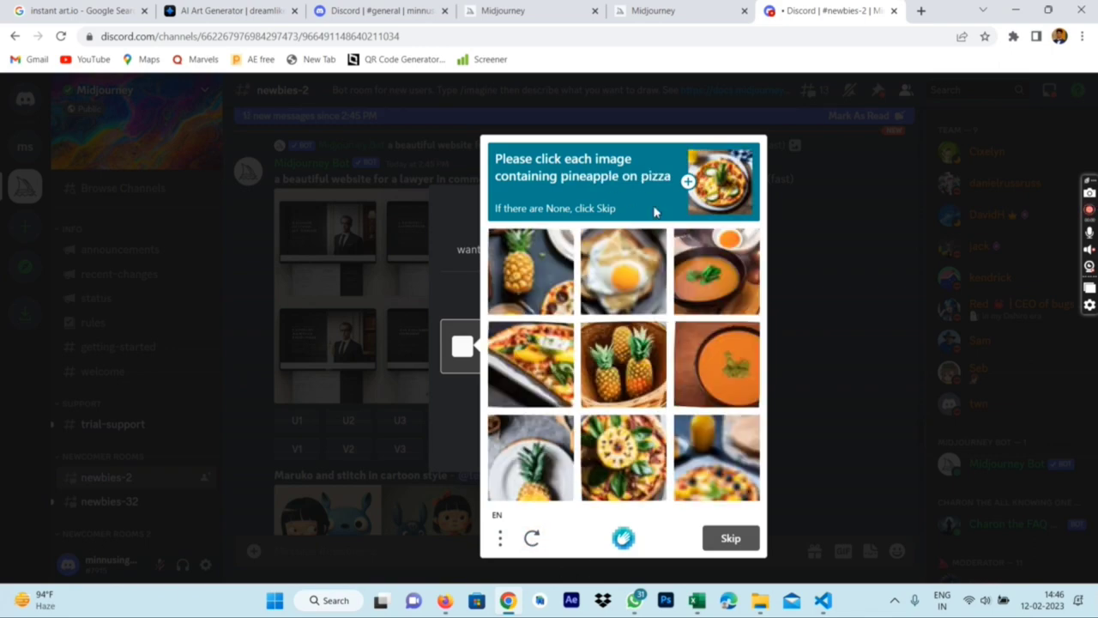
pyautogui.click(621, 459)
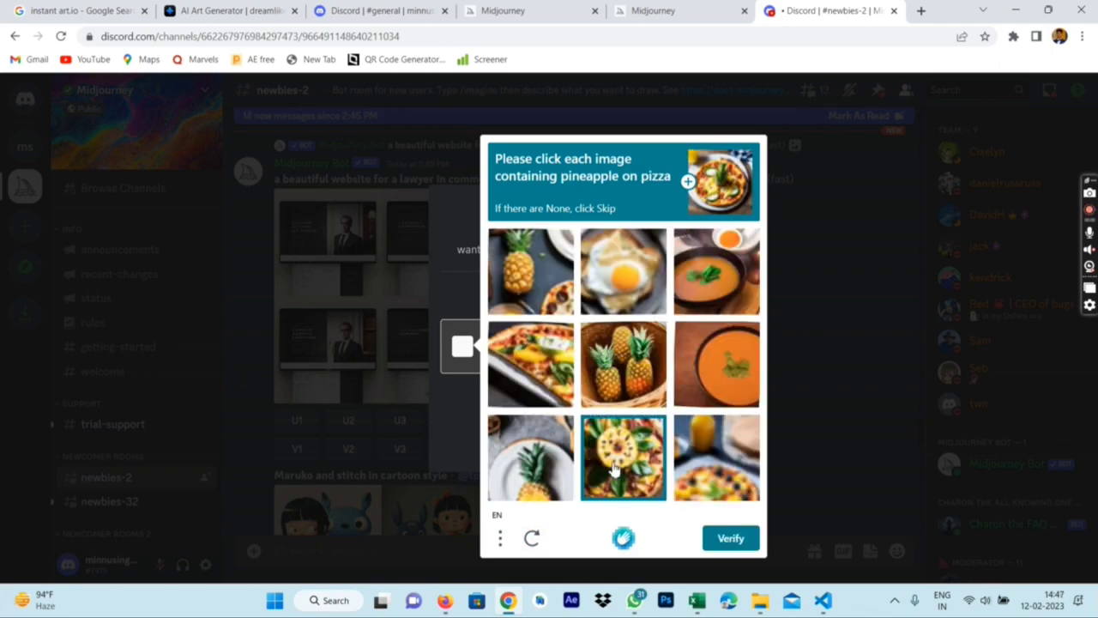
pyautogui.click(555, 370)
pyautogui.click(716, 457)
pyautogui.click(731, 538)
pyautogui.click(629, 208)
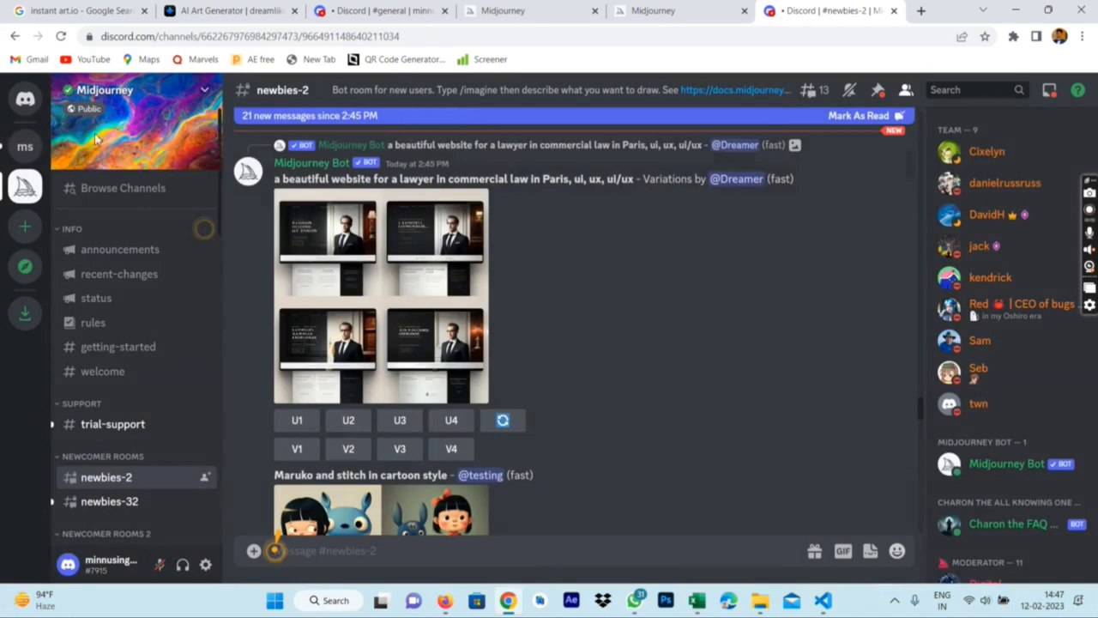
pyautogui.click(25, 146)
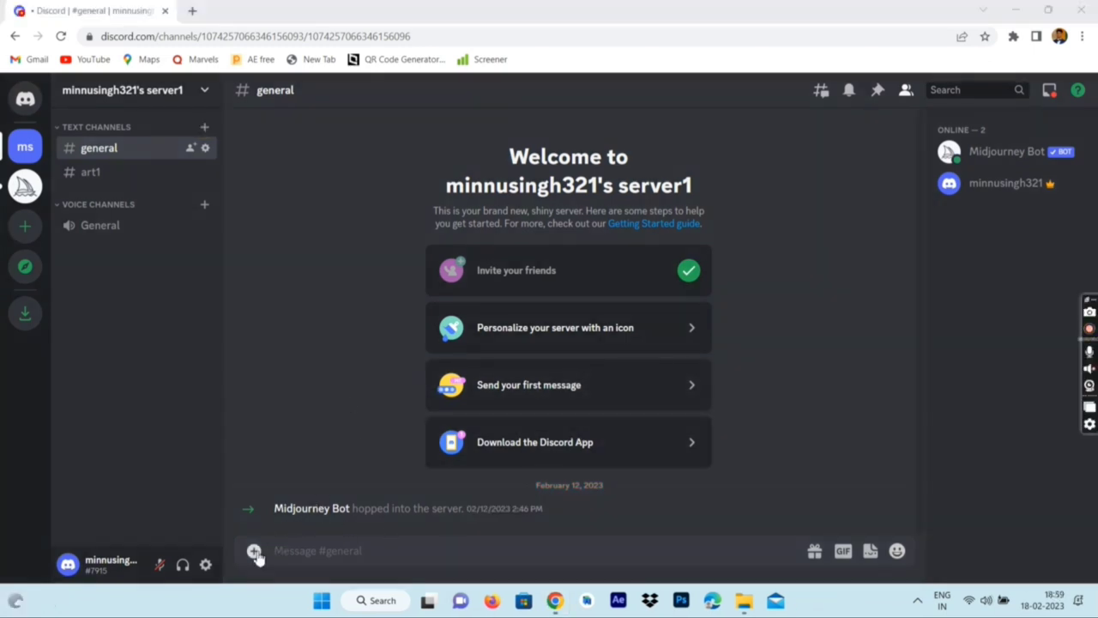
# - Upload and send the 'old man' photo to #general, then view it enlarged
pyautogui.click(254, 550)
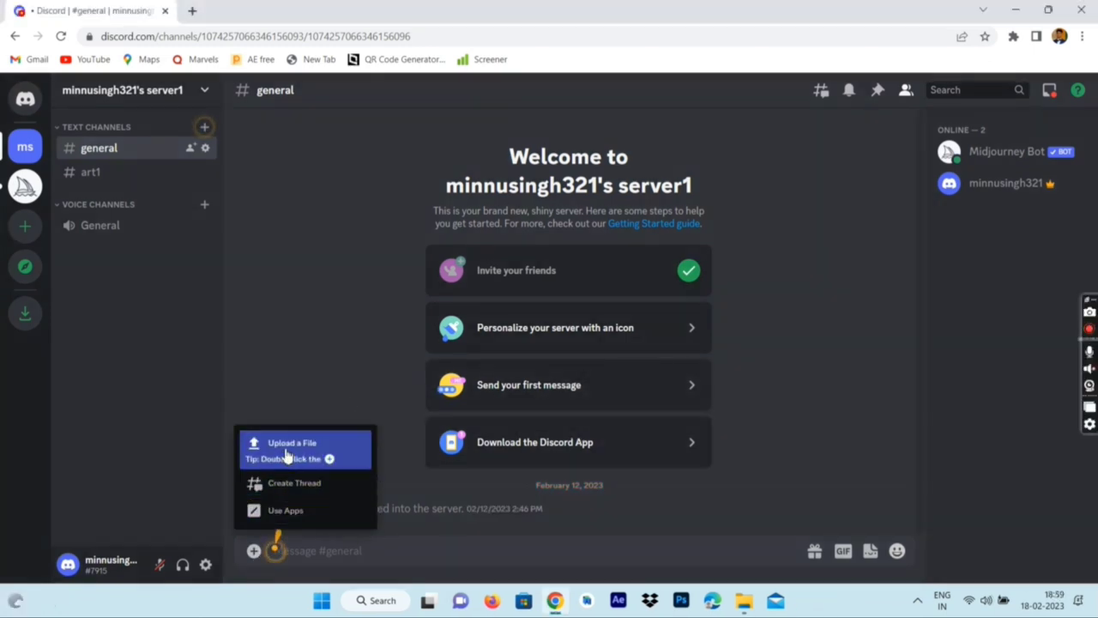
pyautogui.click(287, 454)
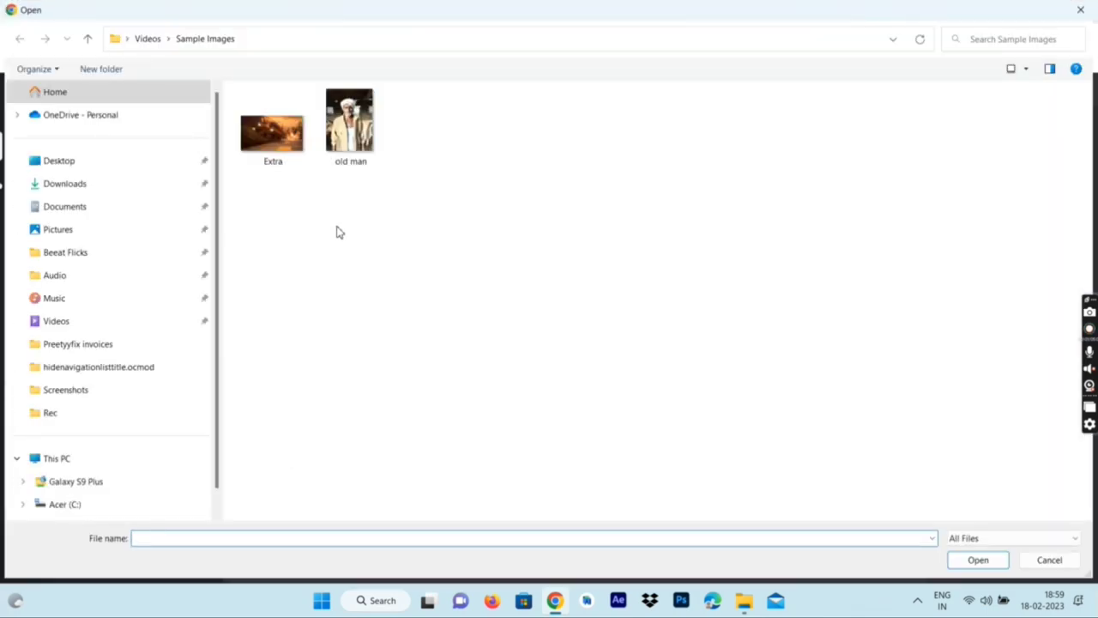
pyautogui.click(364, 119)
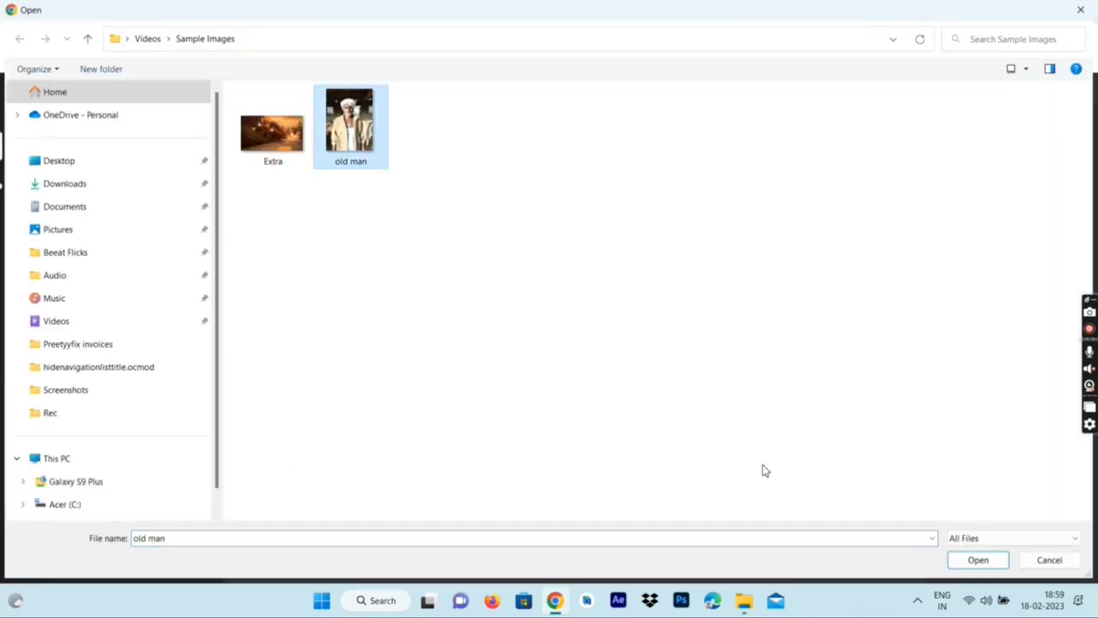
pyautogui.click(978, 559)
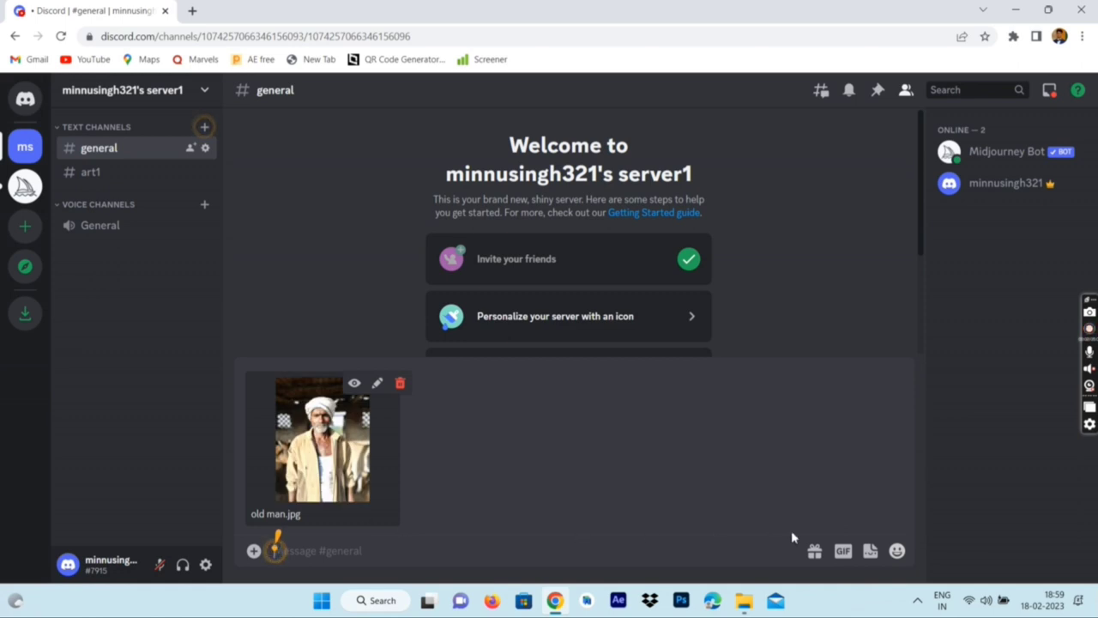
pyautogui.press('Return')
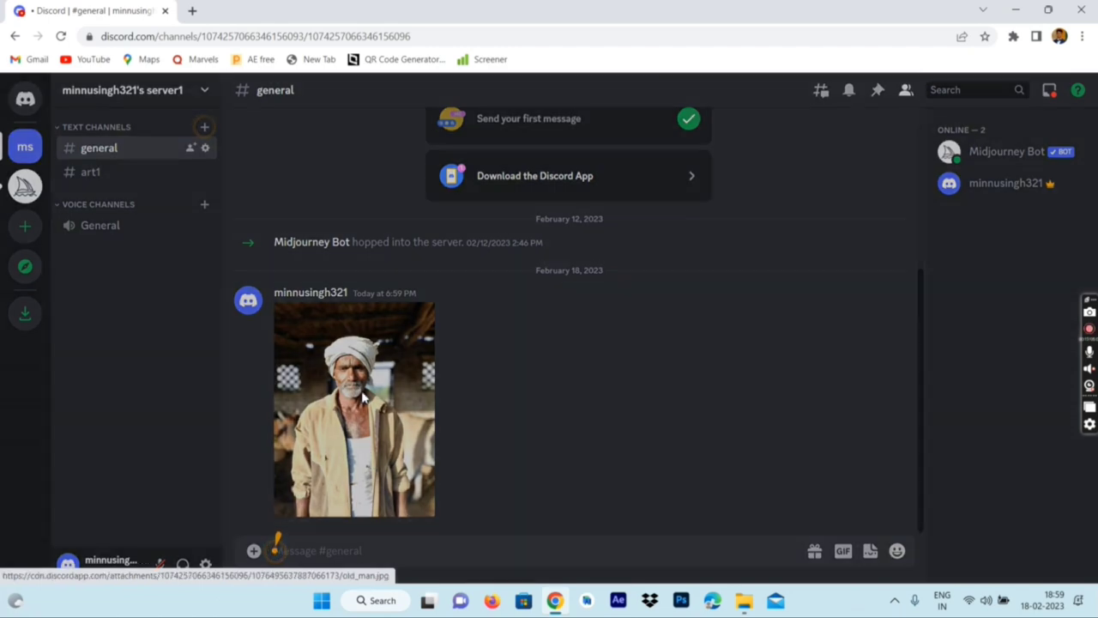
pyautogui.click(362, 397)
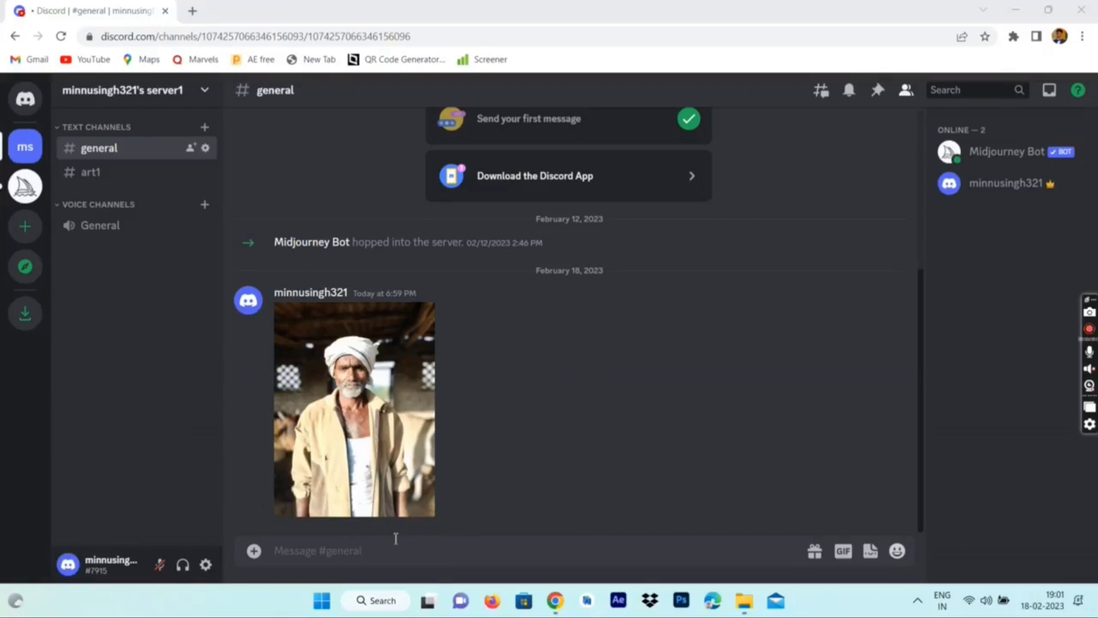
pyautogui.click(356, 556)
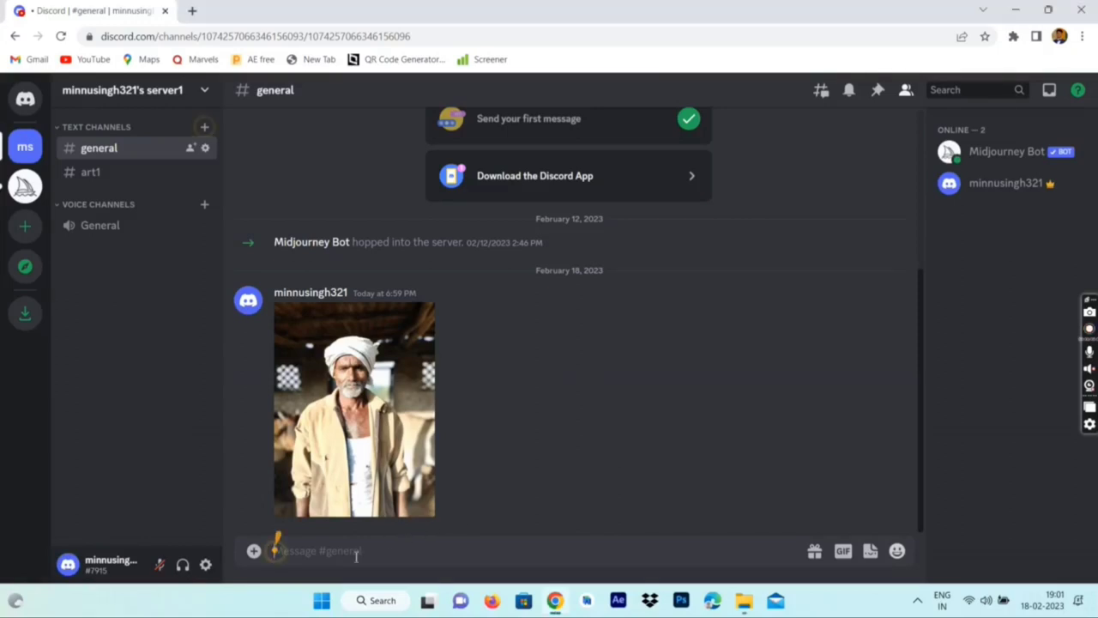
# - Build an /imagine prompt from the photo's copied link plus a battleground-with-armour description
pyautogui.write('/imag')
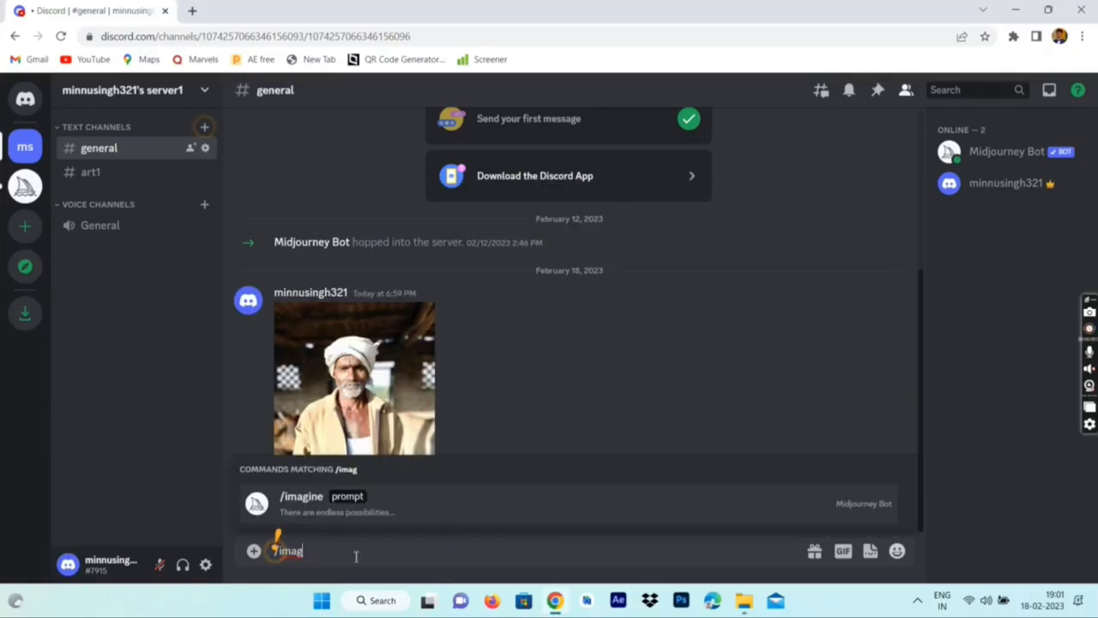
pyautogui.click(306, 501)
pyautogui.click(349, 408)
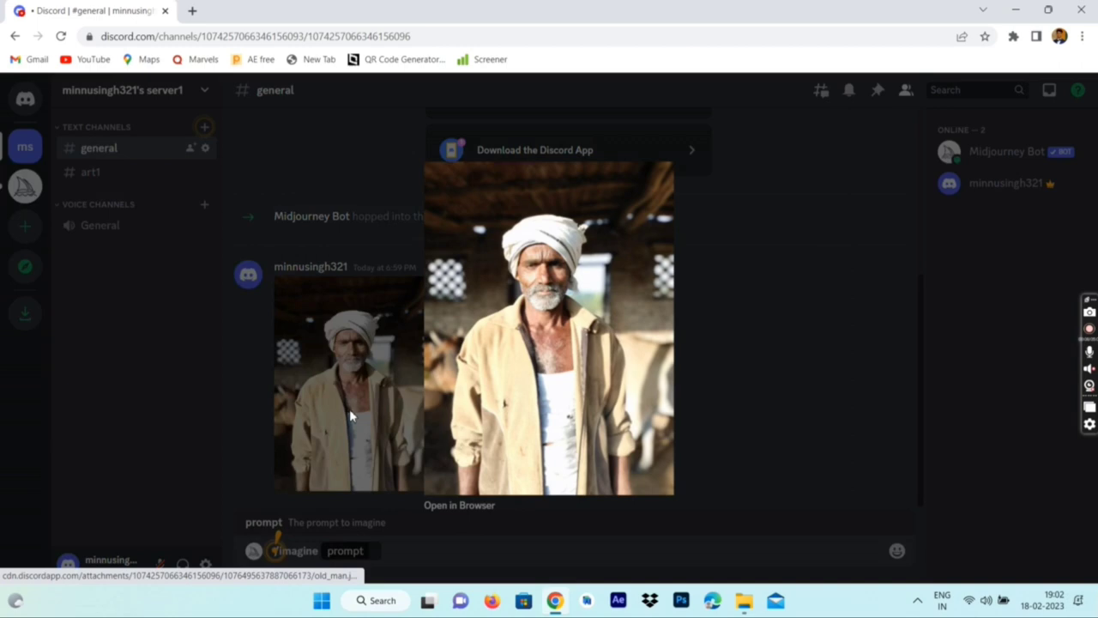
pyautogui.rightClick(504, 354)
pyautogui.click(533, 412)
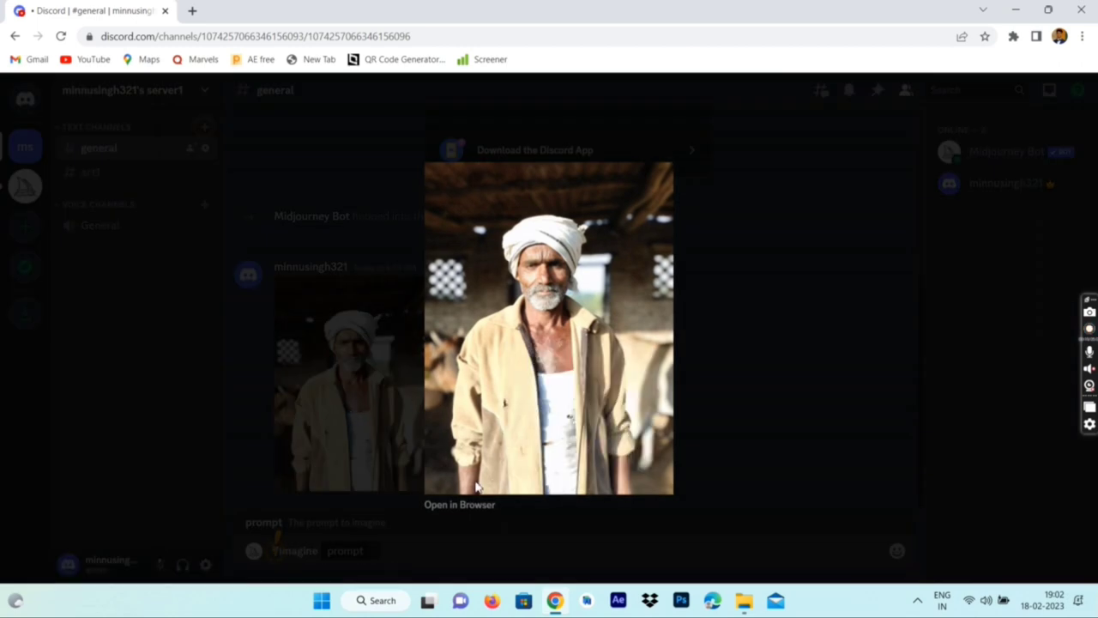
pyautogui.click(369, 446)
pyautogui.click(374, 550)
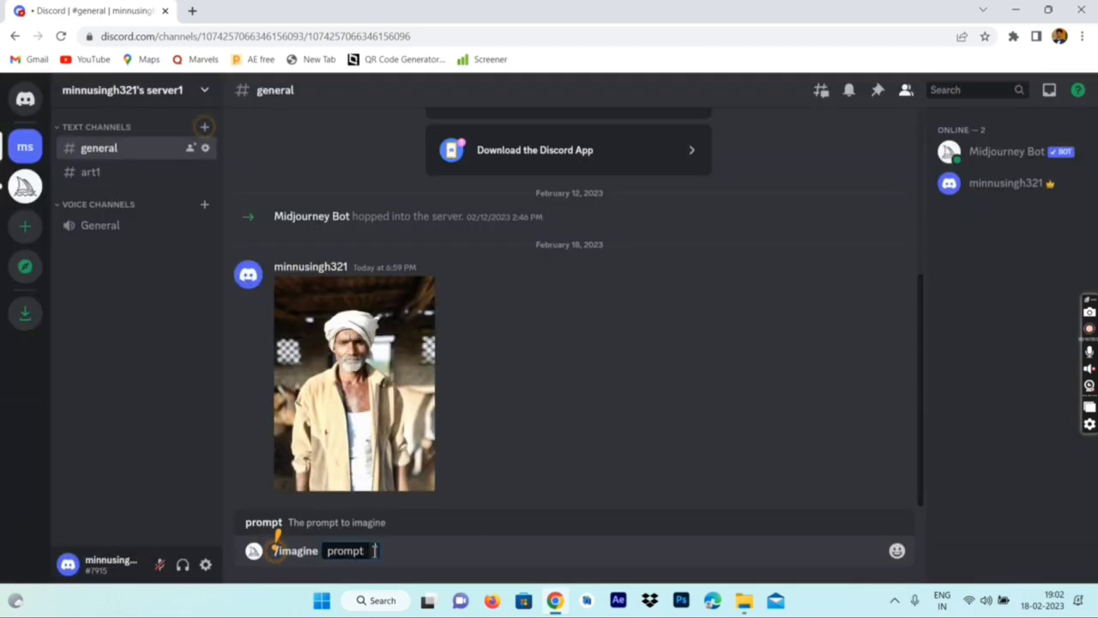
pyautogui.hotkey('ctrl', 'v')
pyautogui.write('Th')
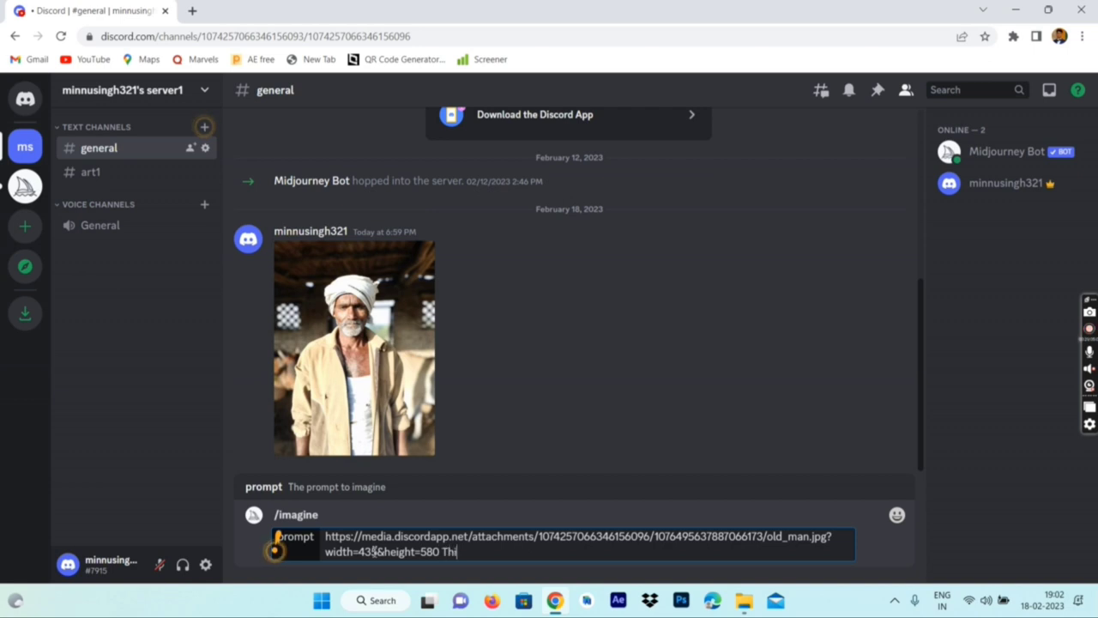
pyautogui.write('is man is standing')
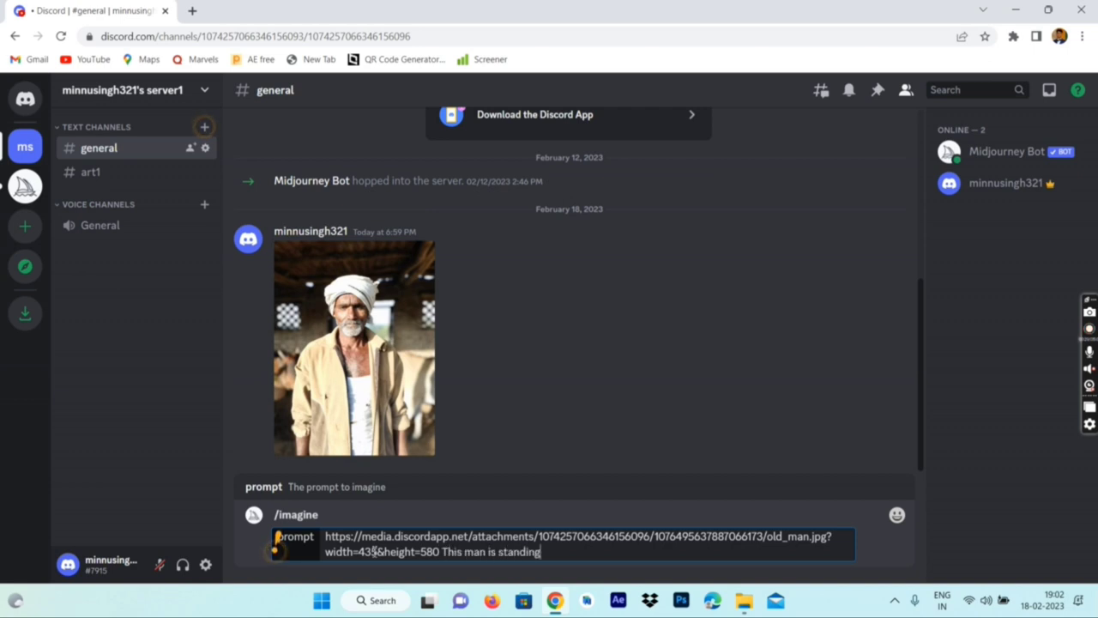
pyautogui.write(' in a ')
pyautogui.write('in a battle ground w')
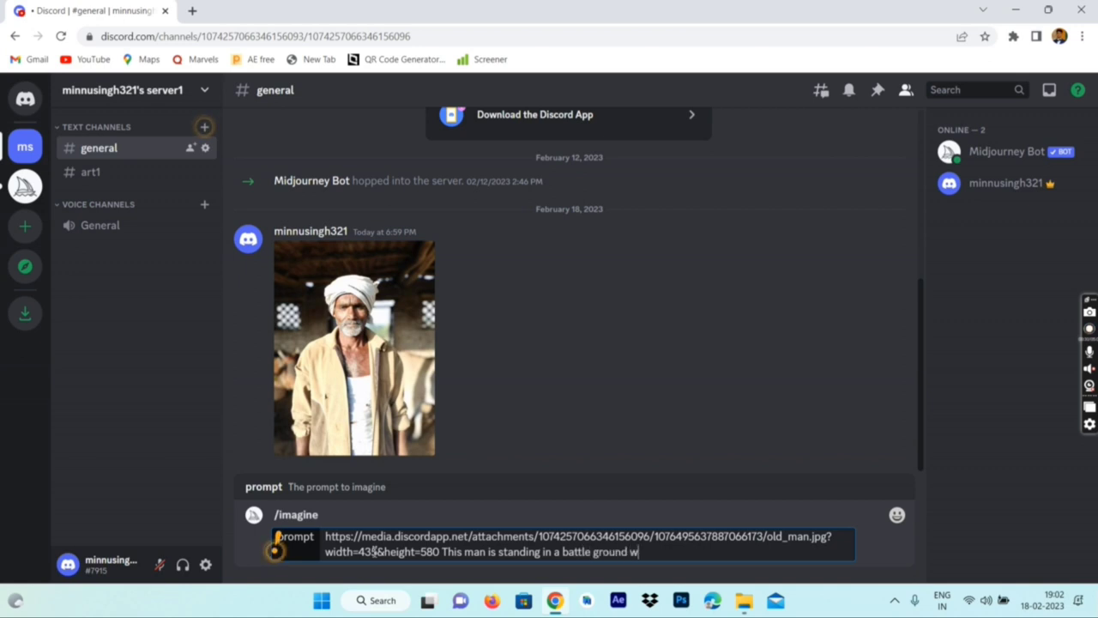
pyautogui.write('ith armour, fire all around him.')
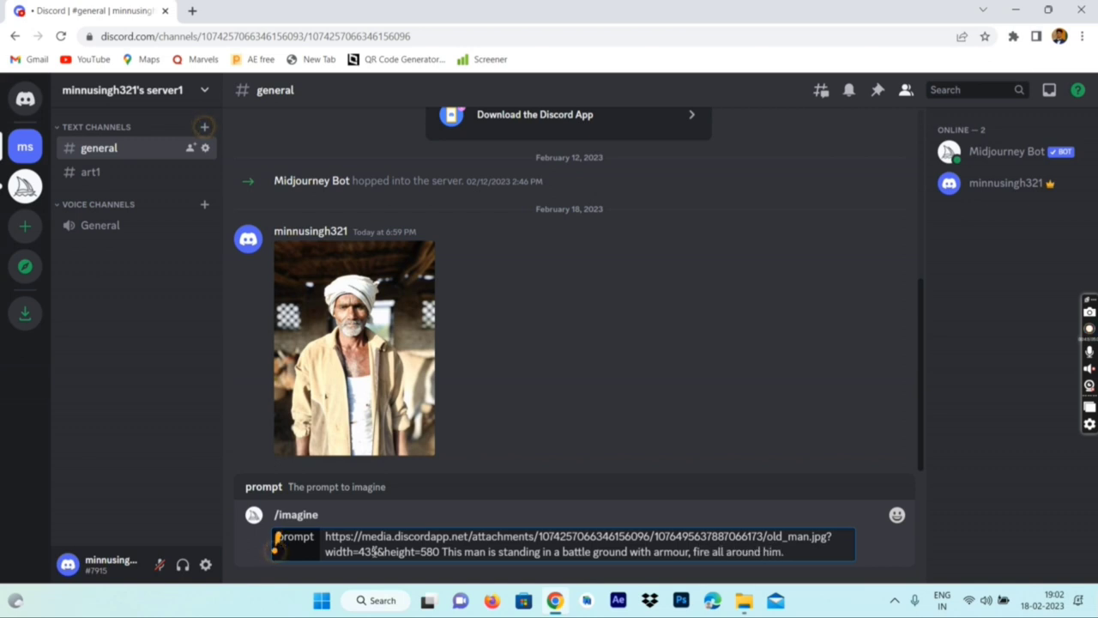
# - Submit the prompt, accept Midjourney's terms of service, and preview the returned four-image grid
pyautogui.press('Return')
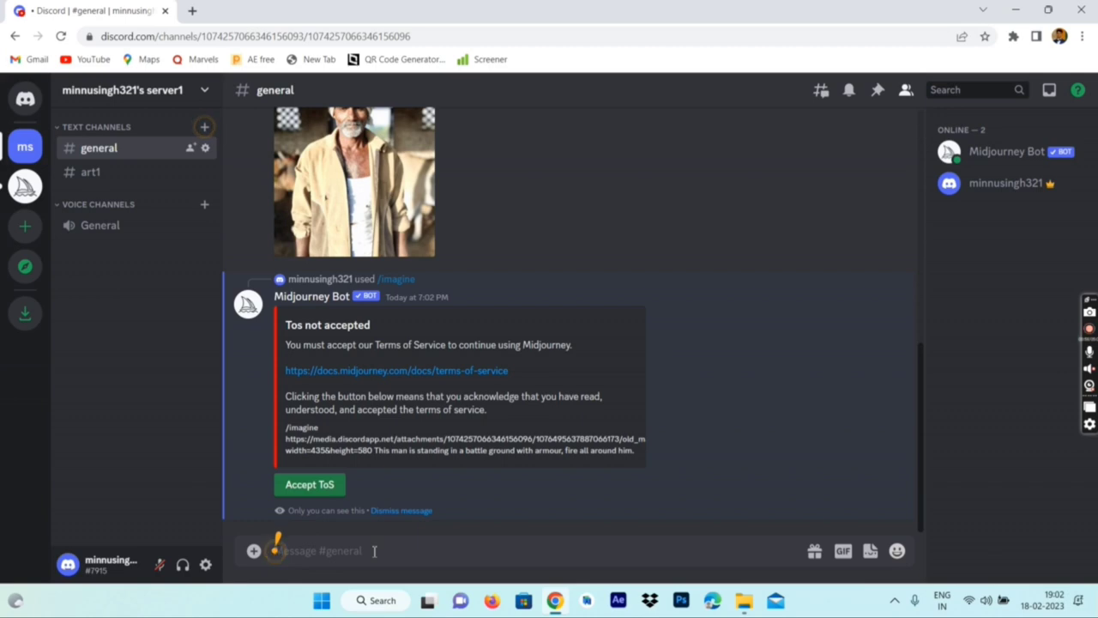
pyautogui.click(324, 488)
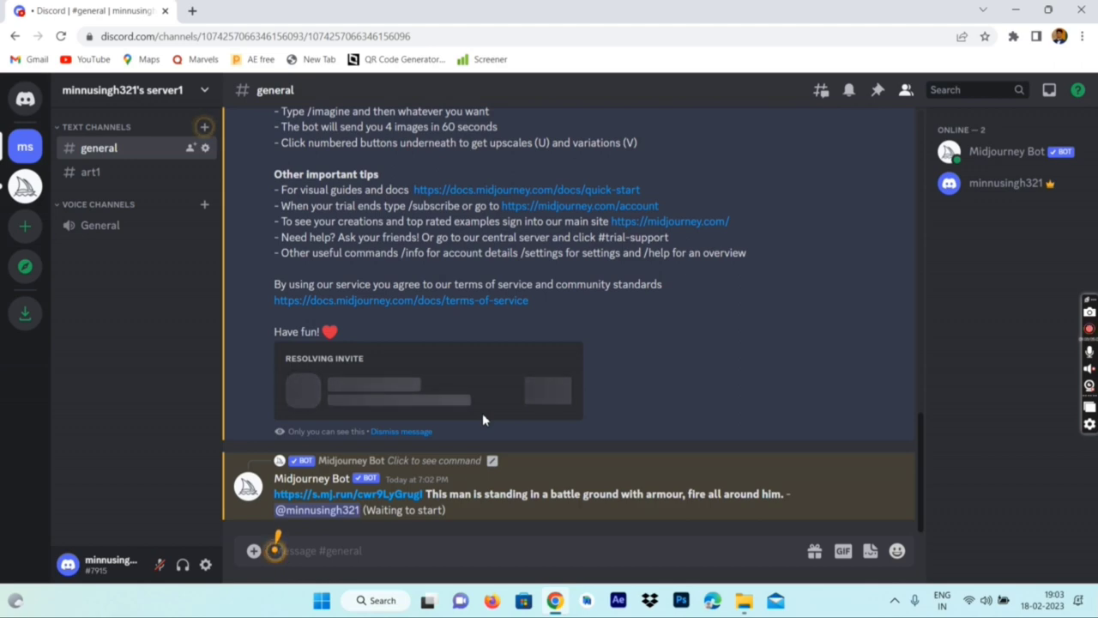
pyautogui.scroll(1, 482, 413)
pyautogui.scroll(1, 482, 412)
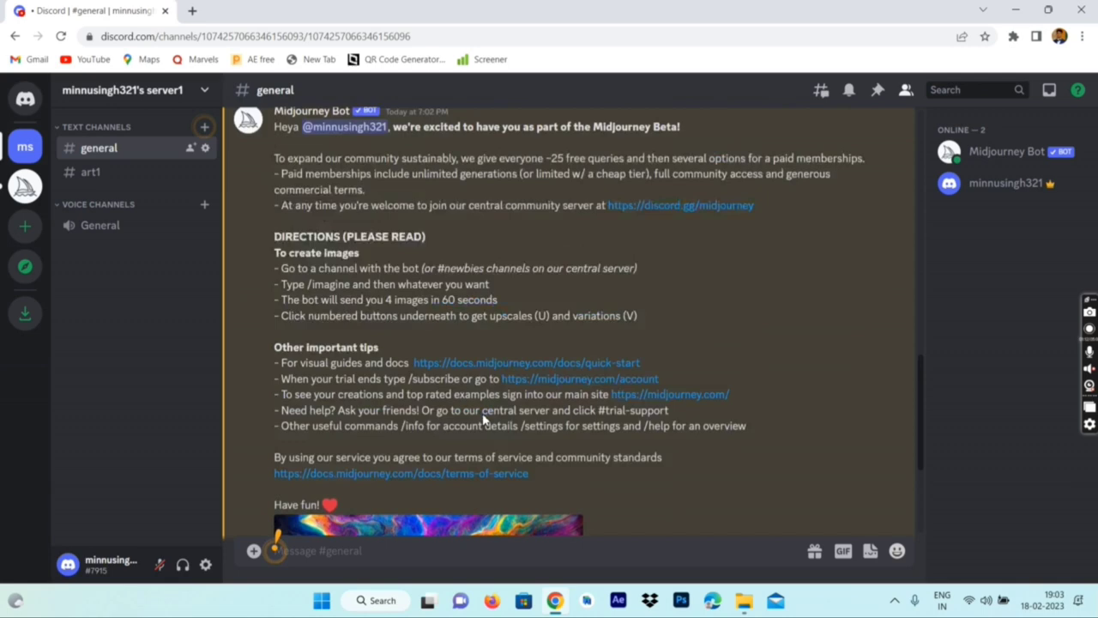
pyautogui.scroll(2, 482, 415)
pyautogui.scroll(-5, 482, 415)
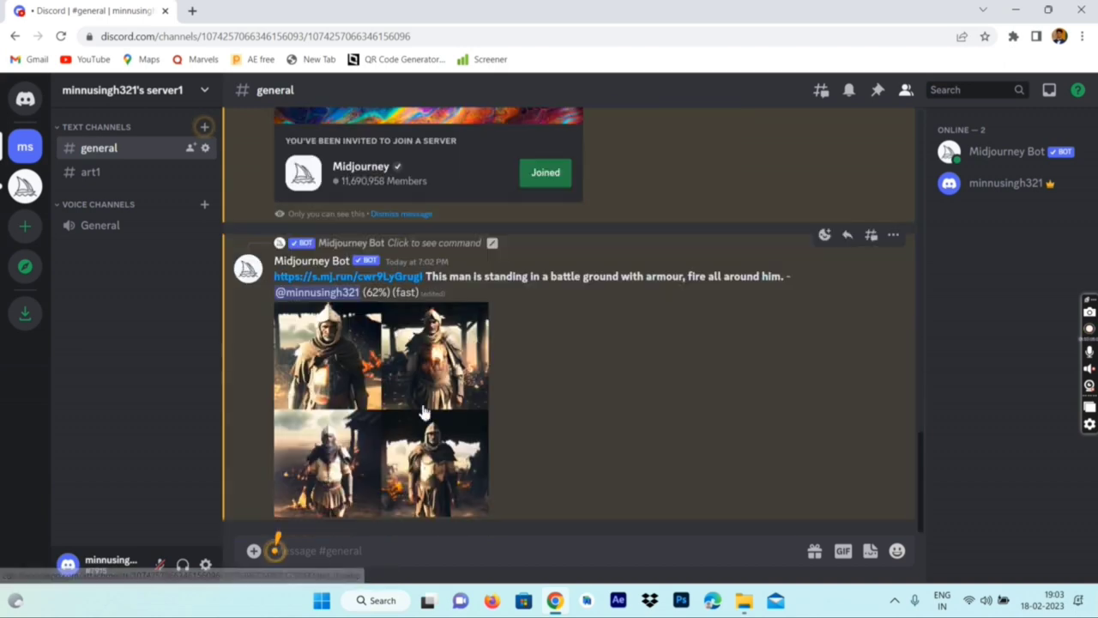
pyautogui.click(423, 414)
pyautogui.press('Escape')
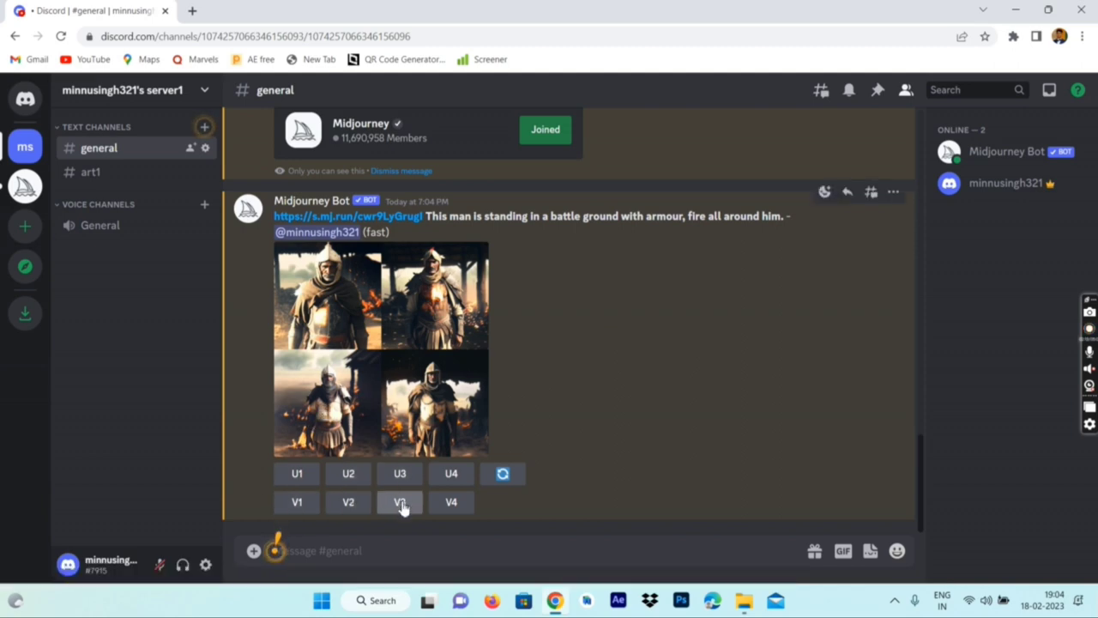
# - Request variations of image 3 (V3), then upscale the first variation (U1)
pyautogui.click(400, 504)
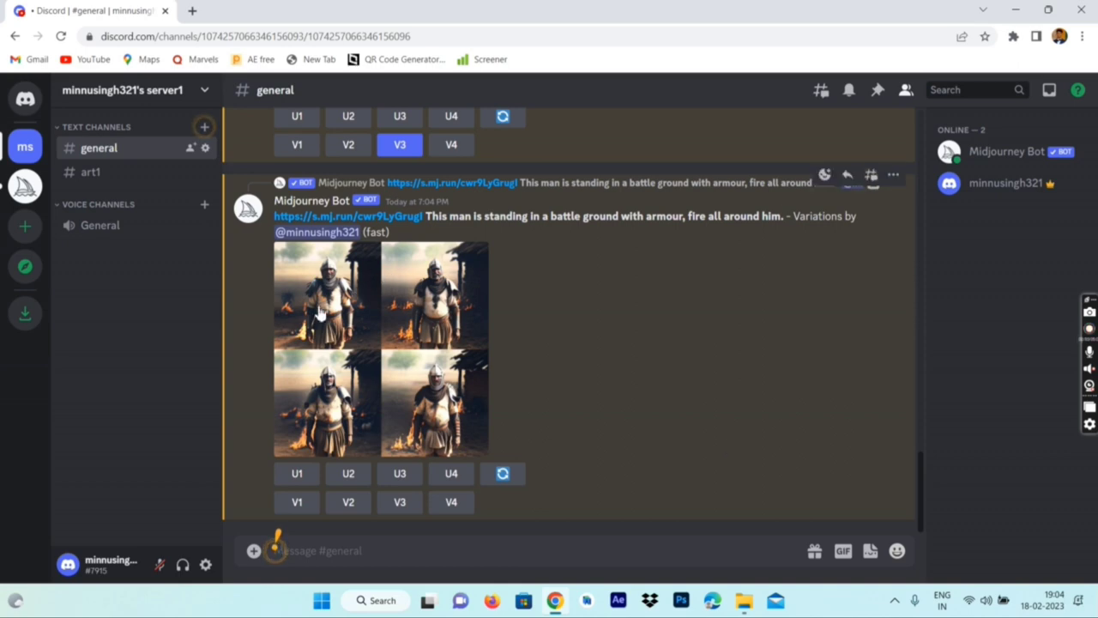
pyautogui.click(296, 474)
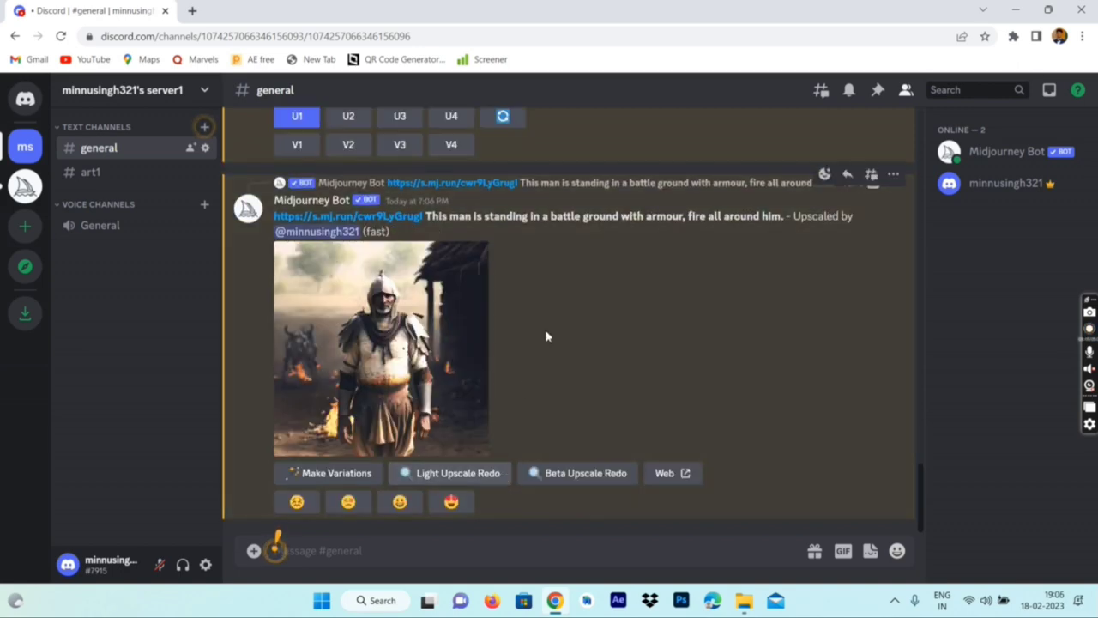
# - View the upscaled armoured old-man image at full resolution in Chrome and scroll through it
pyautogui.click(392, 370)
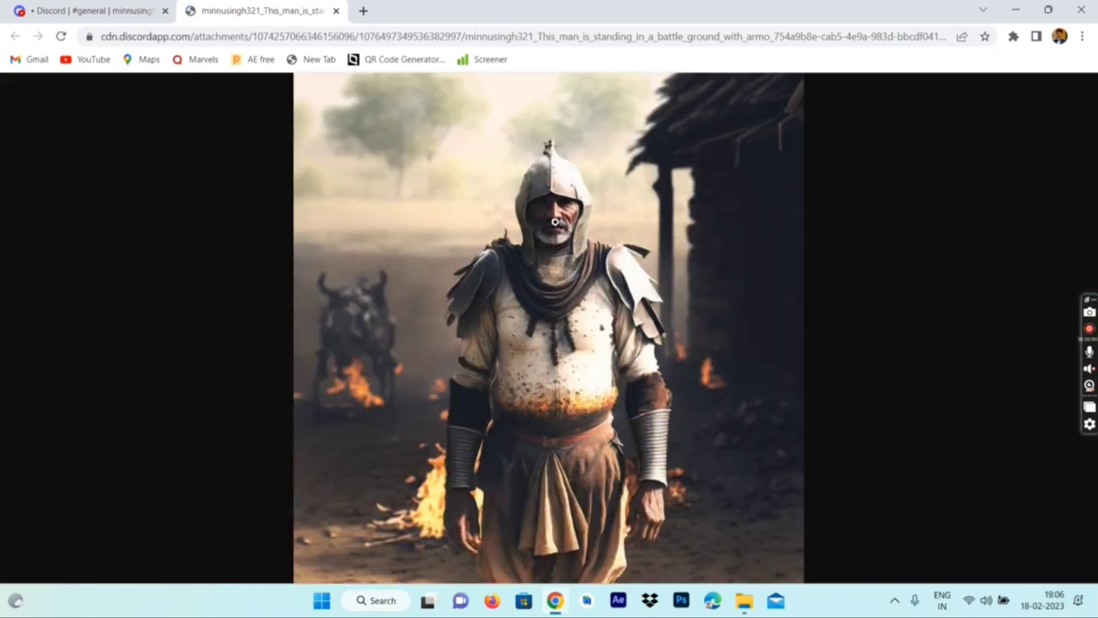
pyautogui.click(581, 242)
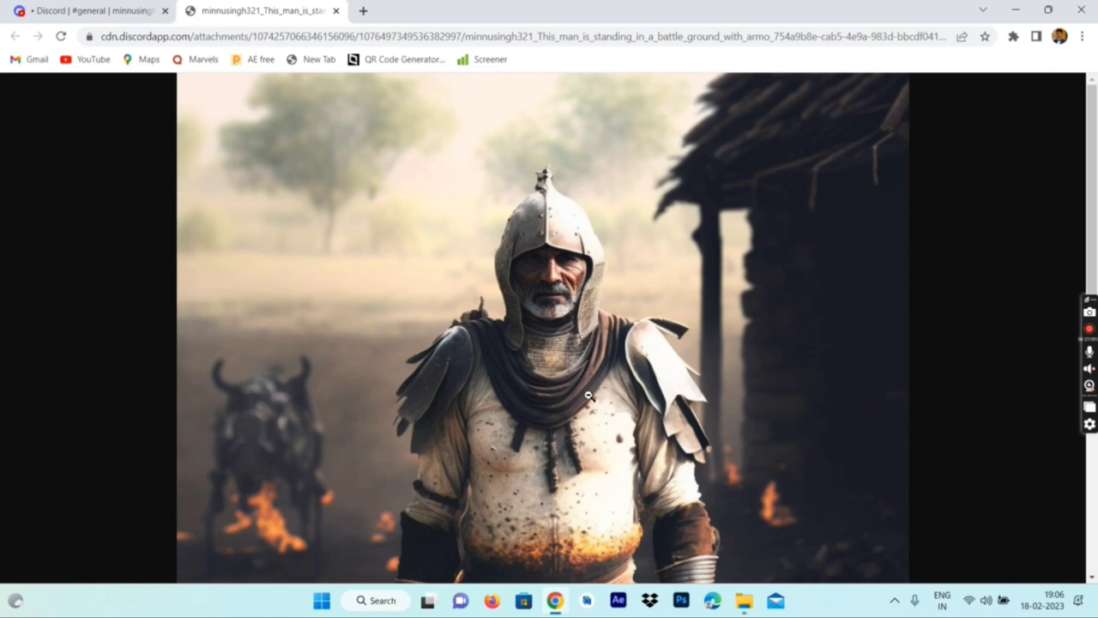
pyautogui.scroll(-1, 589, 421)
pyautogui.scroll(-1, 589, 421)
pyautogui.scroll(-1, 588, 421)
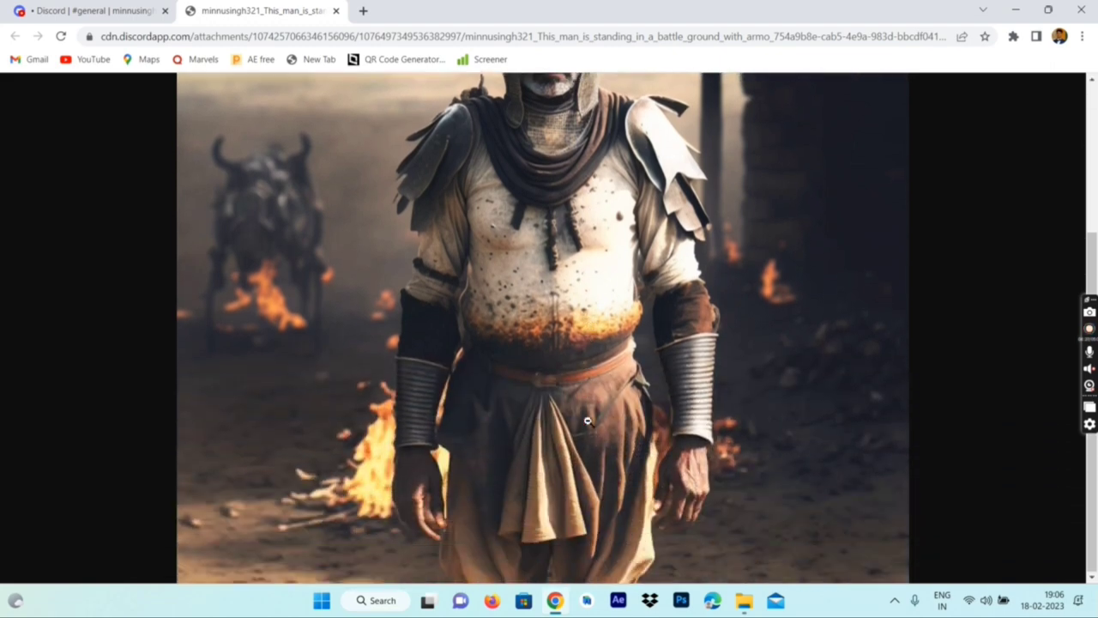
pyautogui.scroll(3, 588, 421)
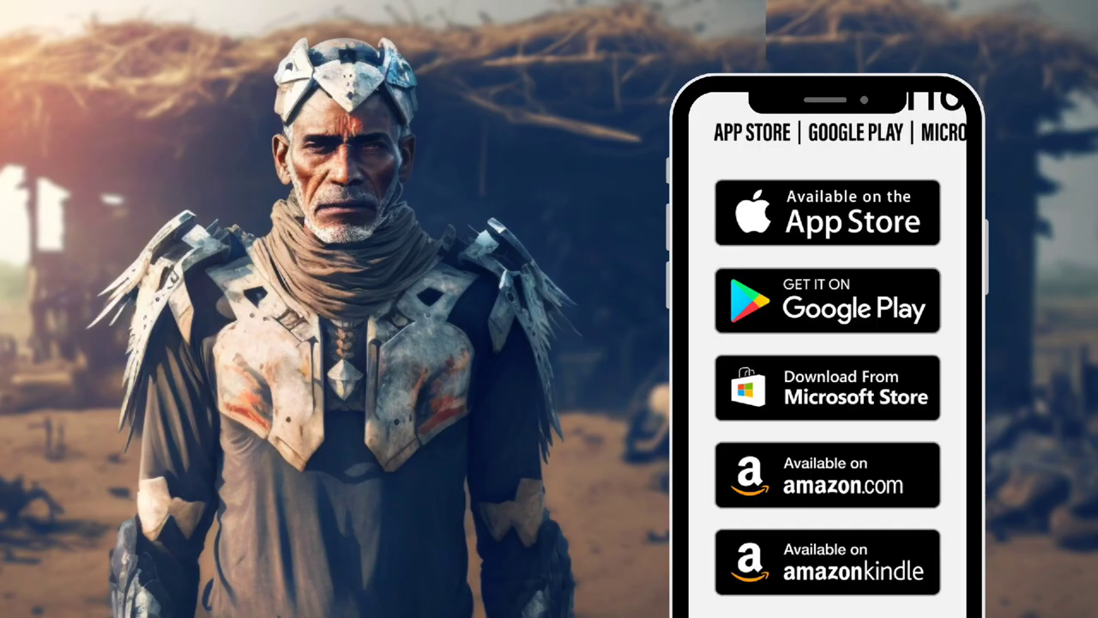